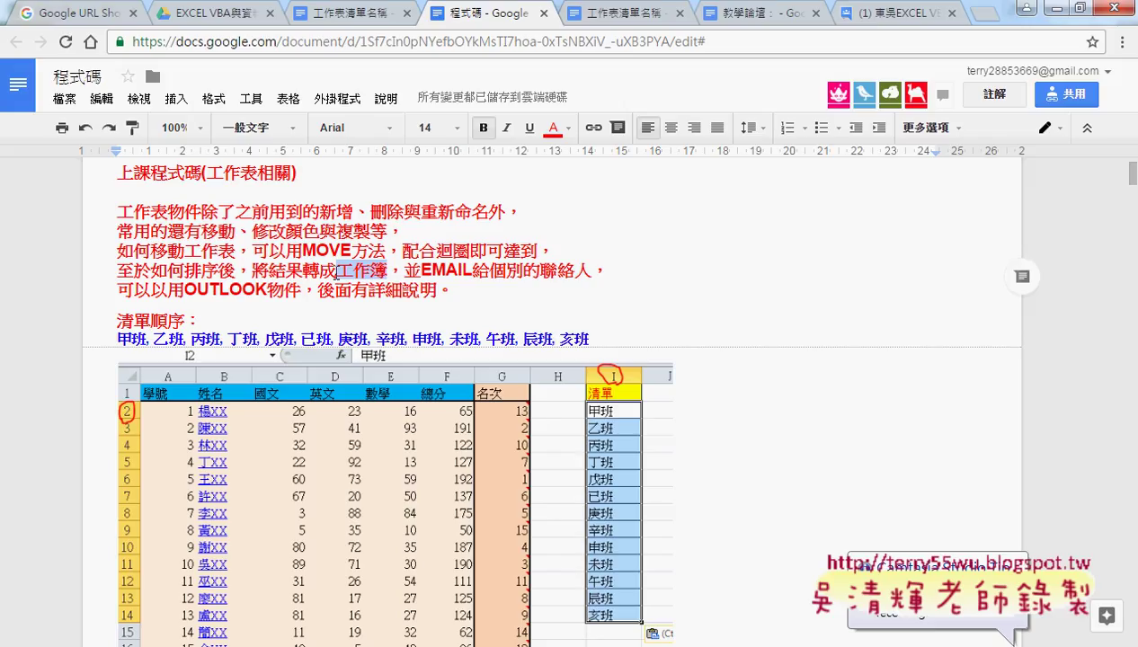
Mark the words 工作簿 and EMAIL in the notes.
left_click(184, 270)
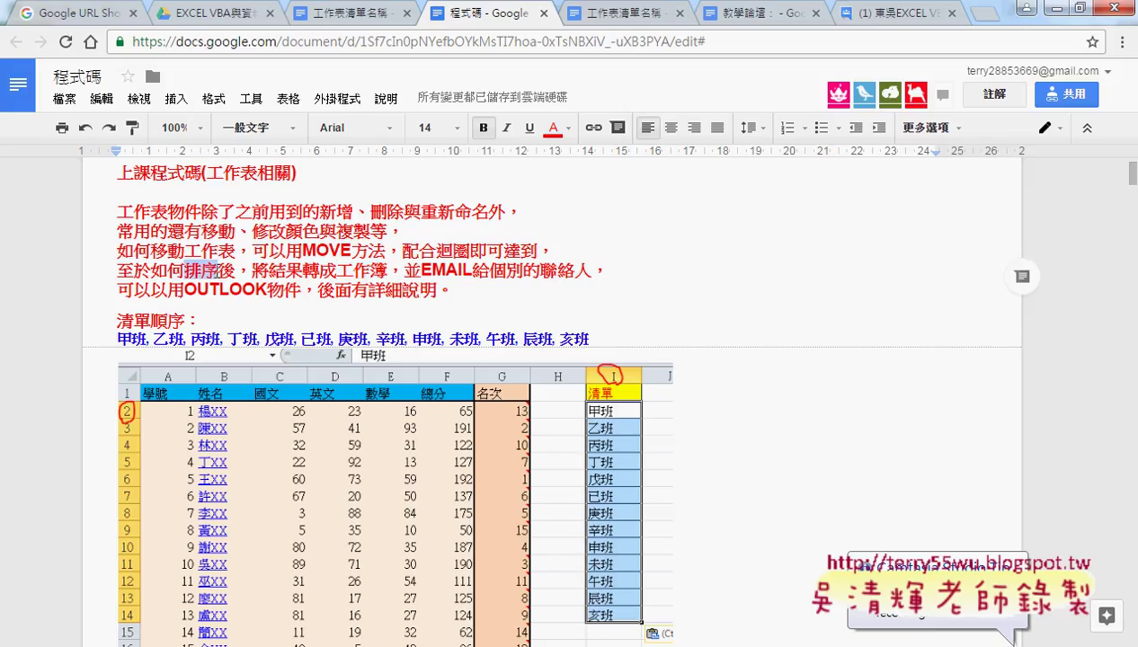
left_click_drag(336, 269, 392, 270)
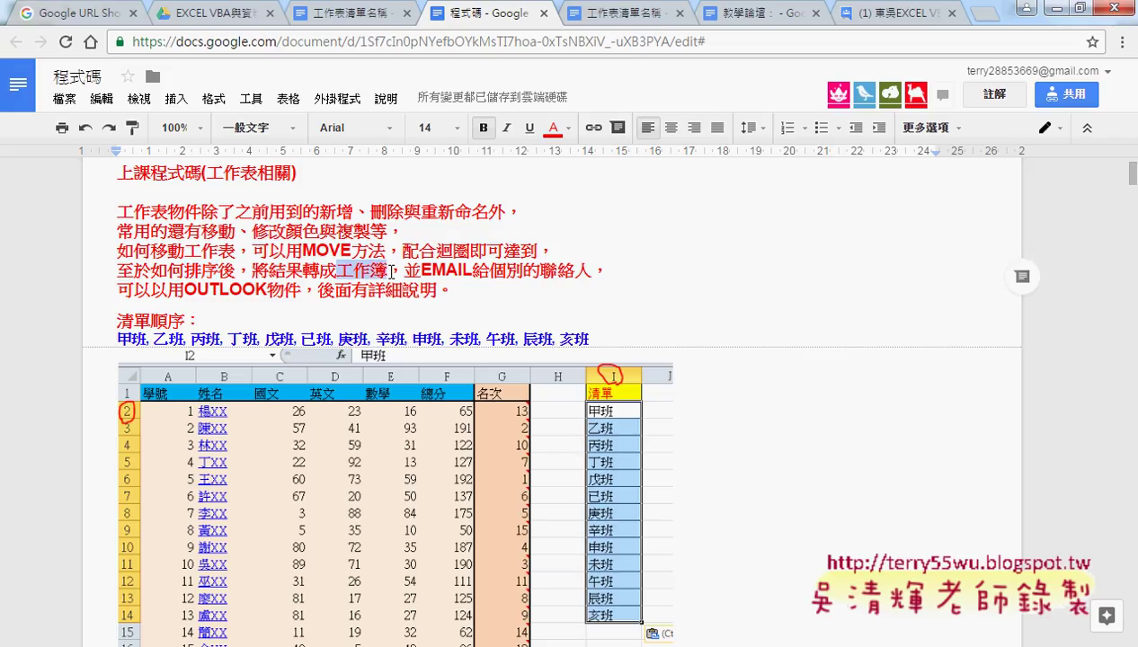
scroll(796, 307, "down", 1)
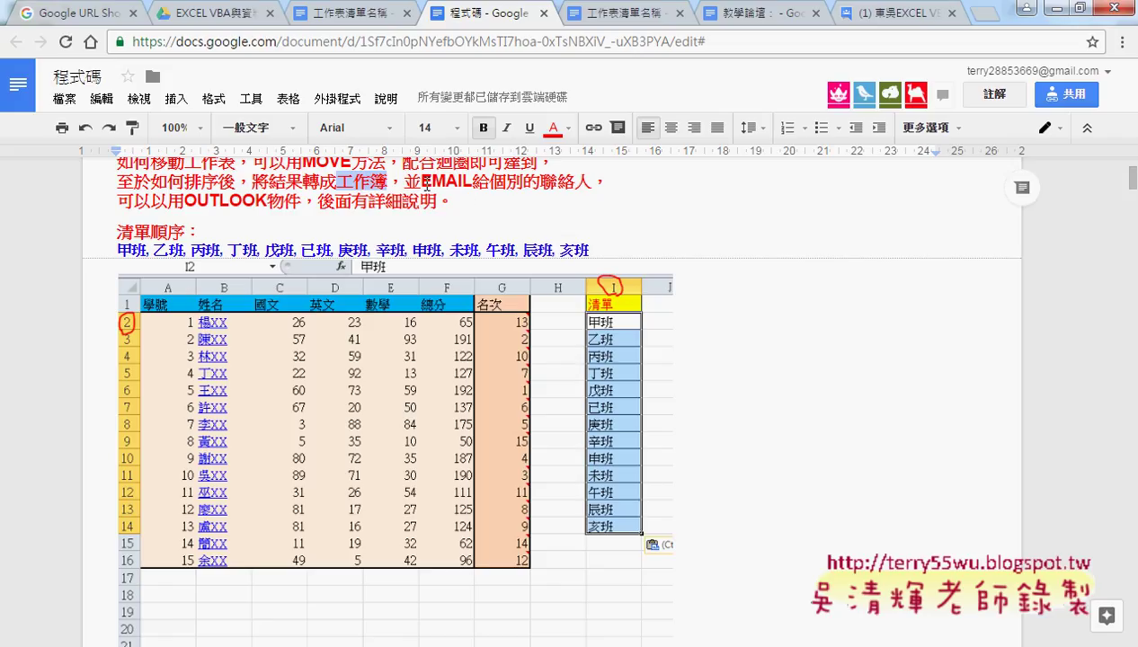
left_click_drag(422, 184, 471, 186)
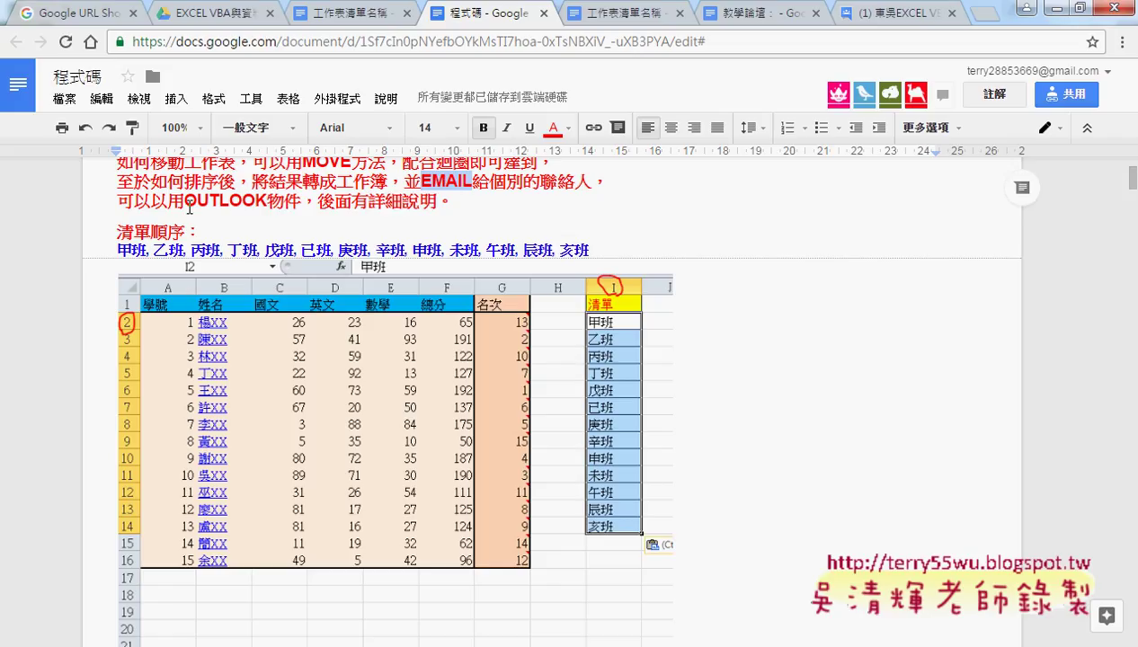
Highlight OUTLOOK物件 in yellow and scroll down to the macro code.
left_click_drag(184, 201, 302, 203)
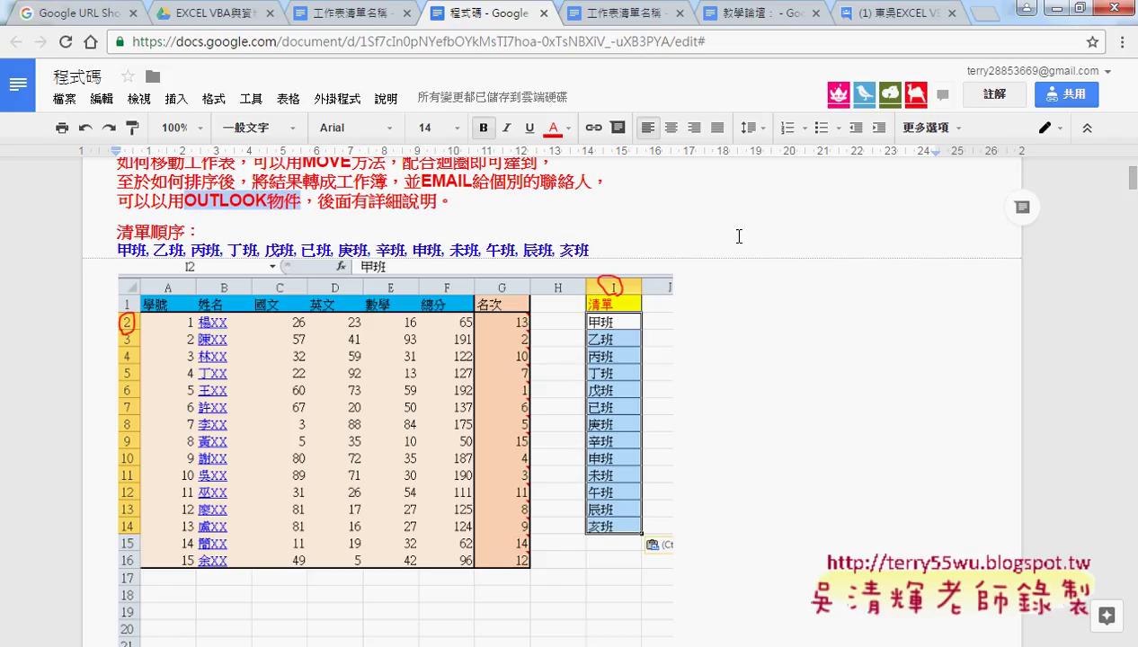
left_click(556, 128)
left_click(673, 162)
left_click(610, 235)
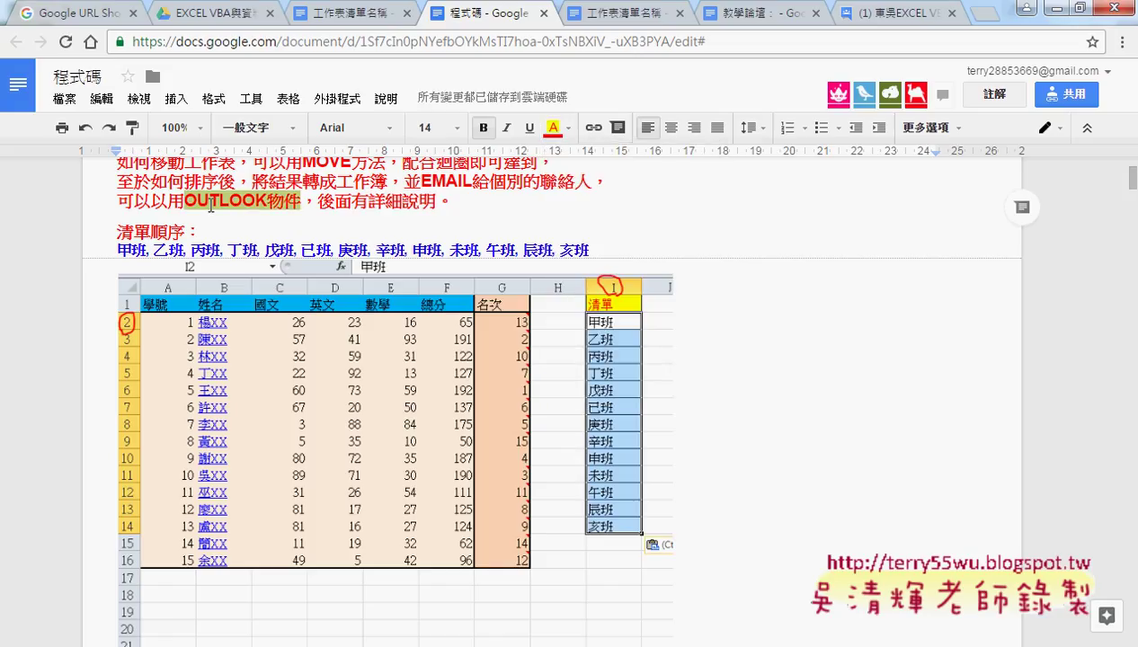
scroll(789, 236, "down", 1)
scroll(789, 236, "down", 1)
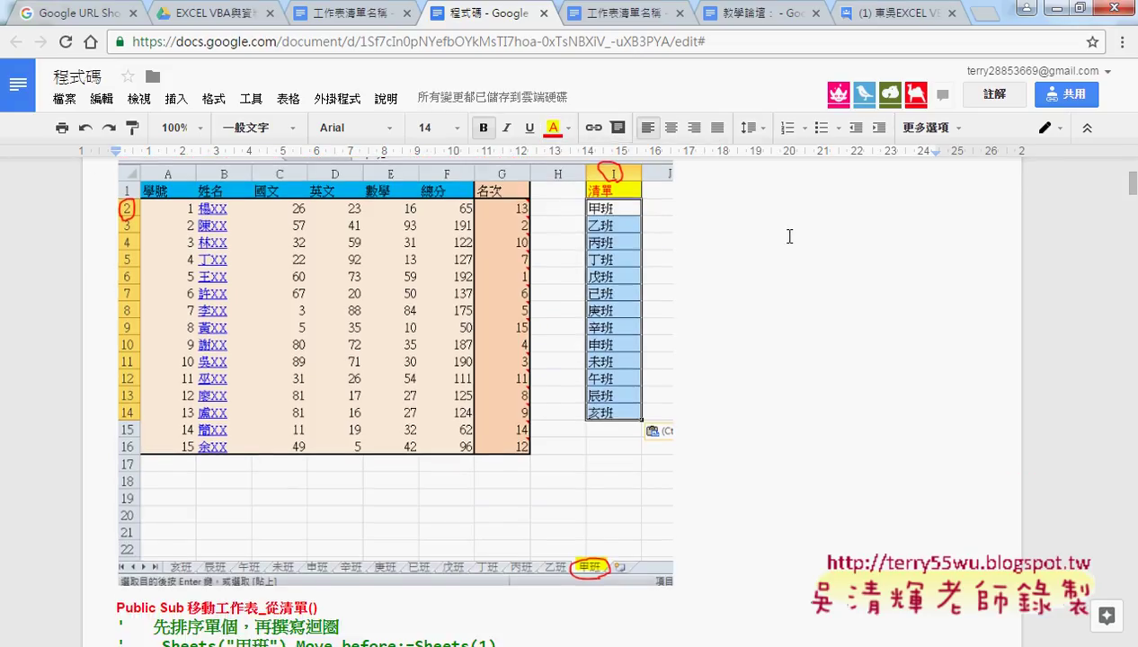
scroll(790, 237, "down", 1)
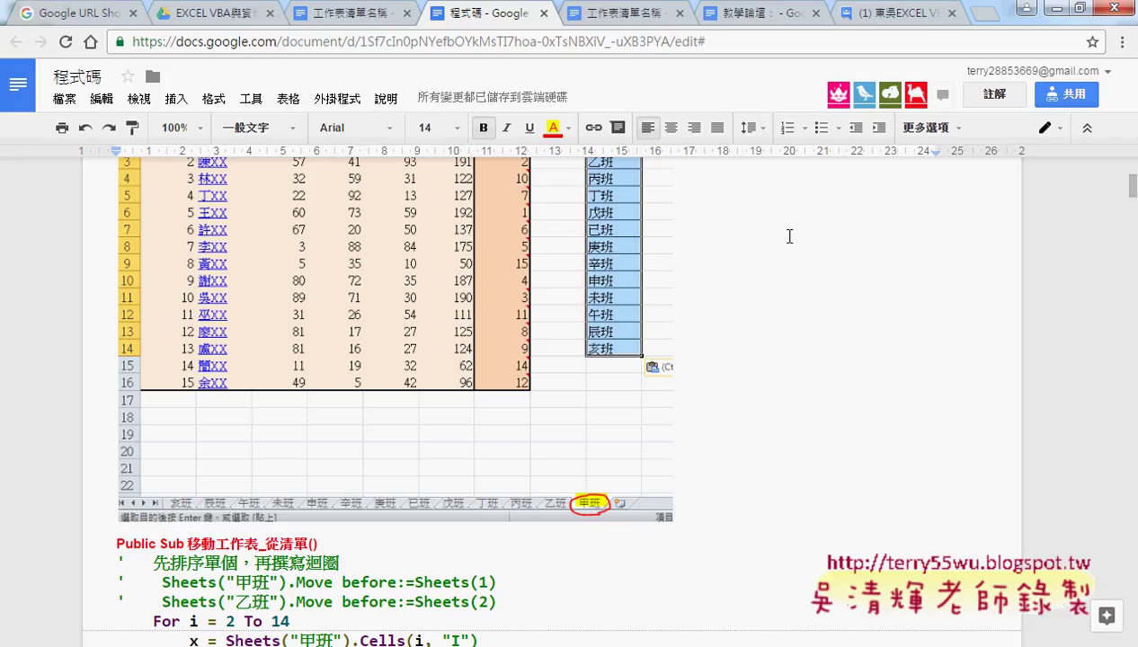
Mark Move in Sheets(x).Move and the commented-out Move lines, then switch to workbook 問題07.
scroll(790, 237, "down", 3)
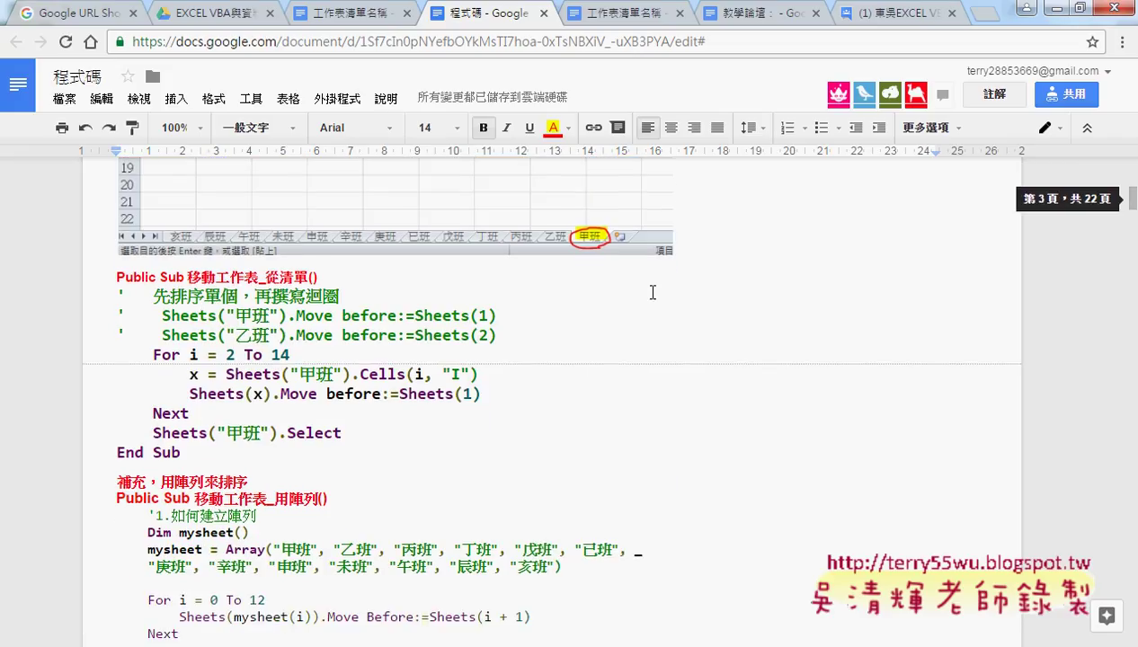
left_click(280, 394)
left_click_drag(280, 394, 316, 394)
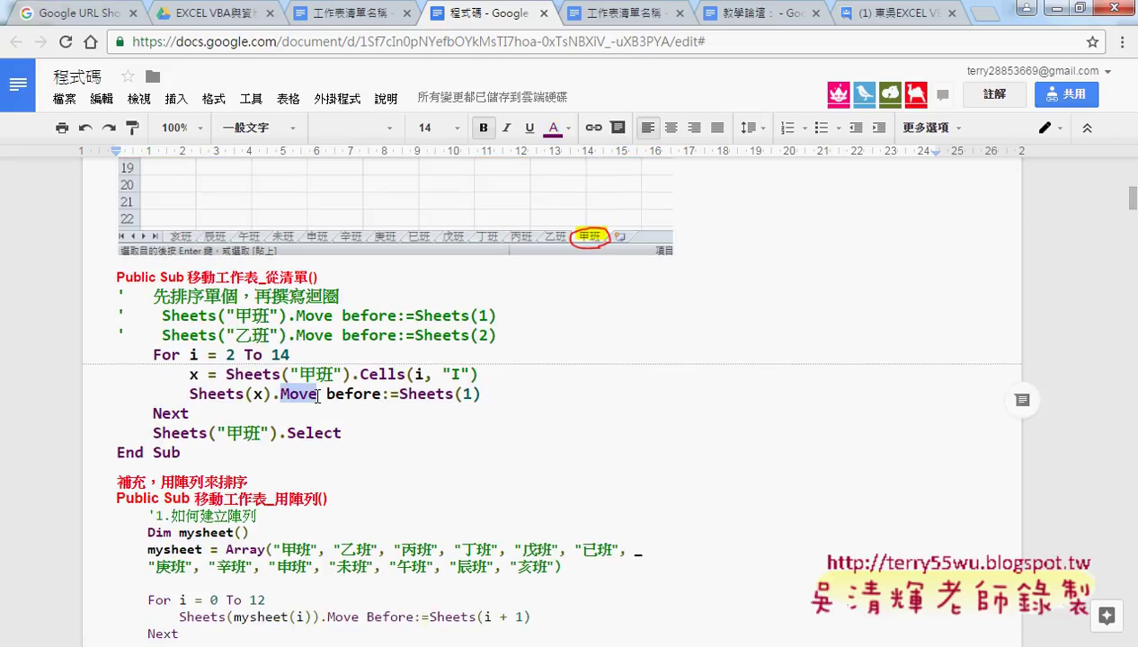
left_click_drag(497, 335, 342, 322)
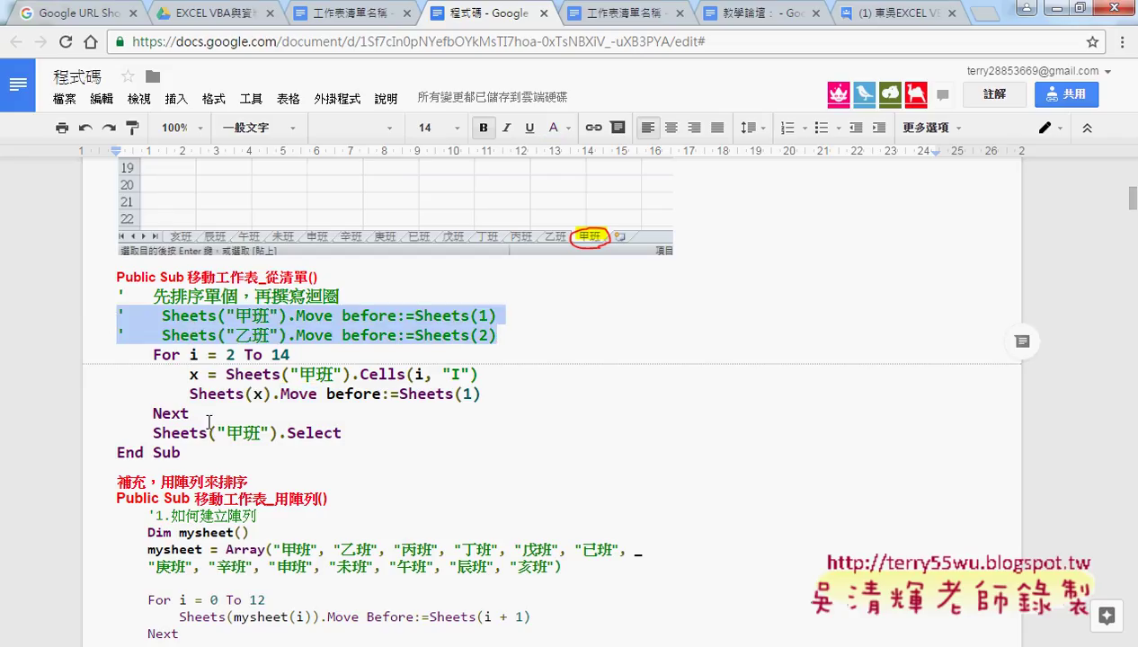
left_click_drag(298, 317, 333, 317)
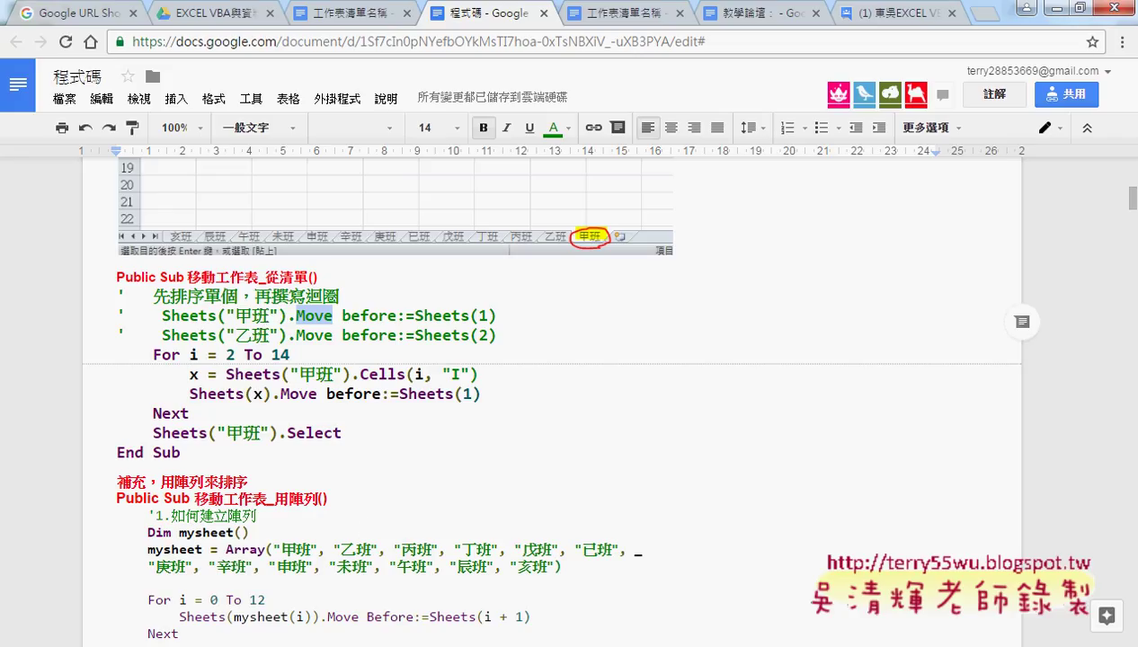
mouse_move(299, 646)
left_click(224, 598)
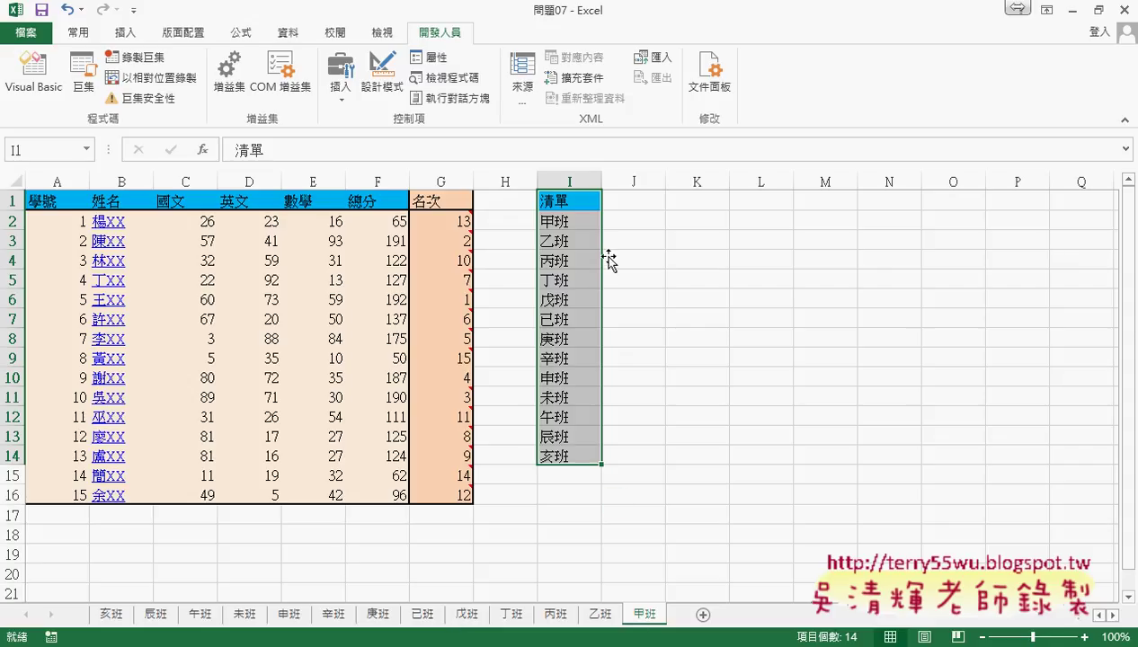
Select the 清單 header I1 and class names I2:I14, then bring up the VBA editor.
left_click(560, 200)
left_click_drag(553, 221, 566, 456)
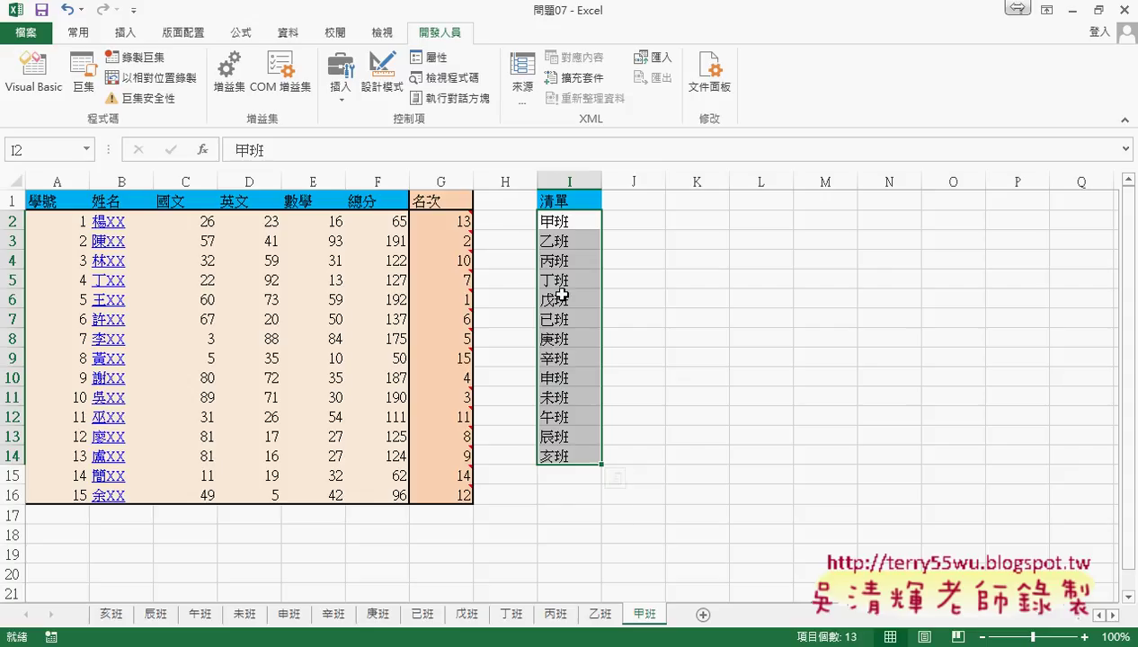
mouse_move(297, 643)
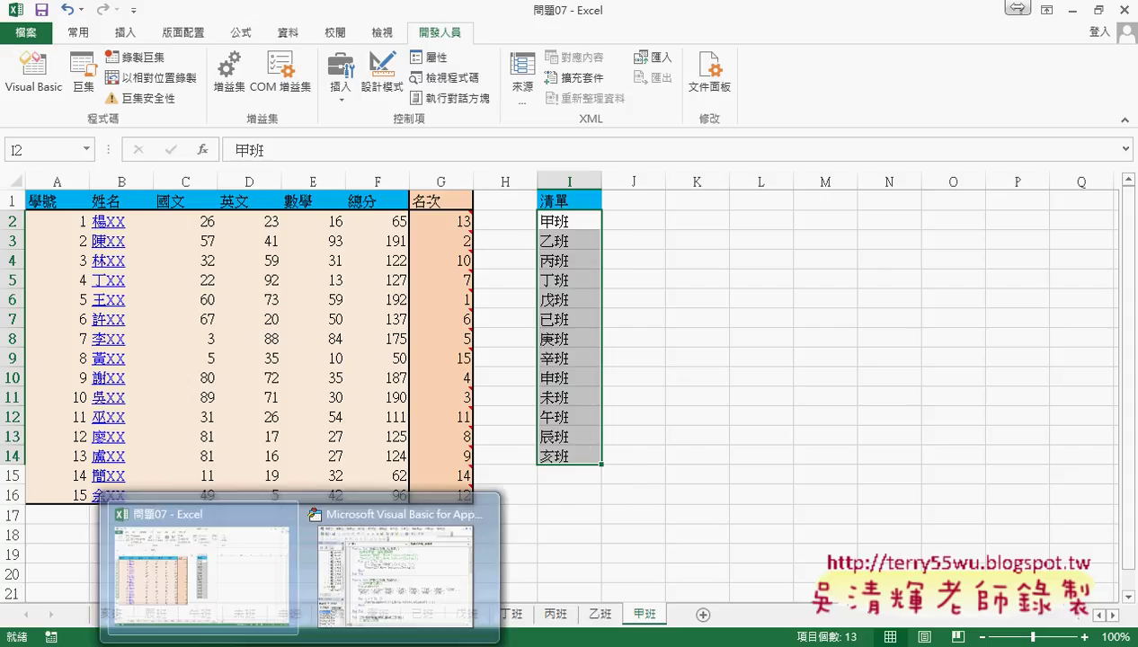
left_click(395, 530)
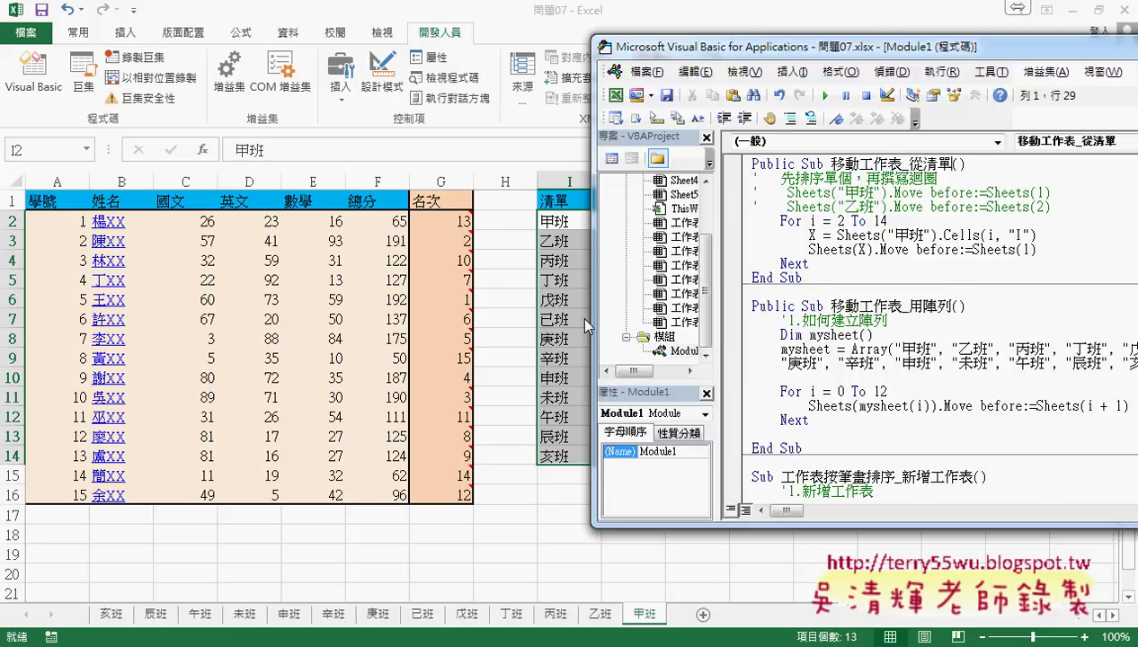
Highlight the loop range i = 2 To 14 and the X = Cells(i, "I") assignment.
double_click(813, 221)
left_click_drag(878, 221, 888, 222)
left_click_drag(809, 221, 888, 221)
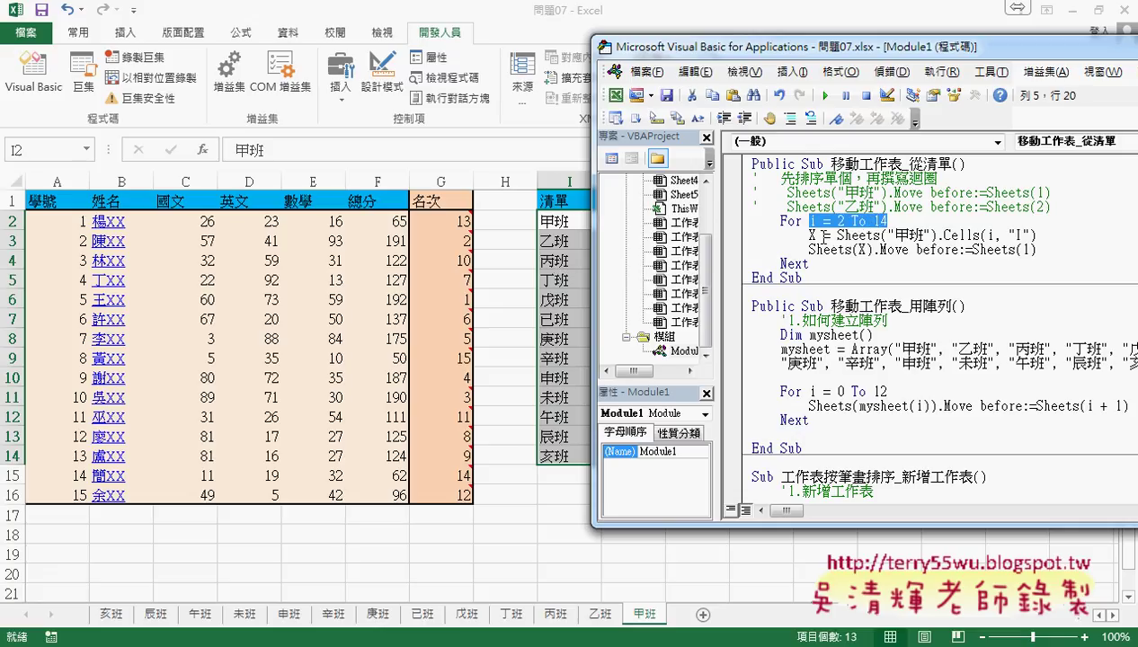
left_click_drag(944, 236, 1035, 235)
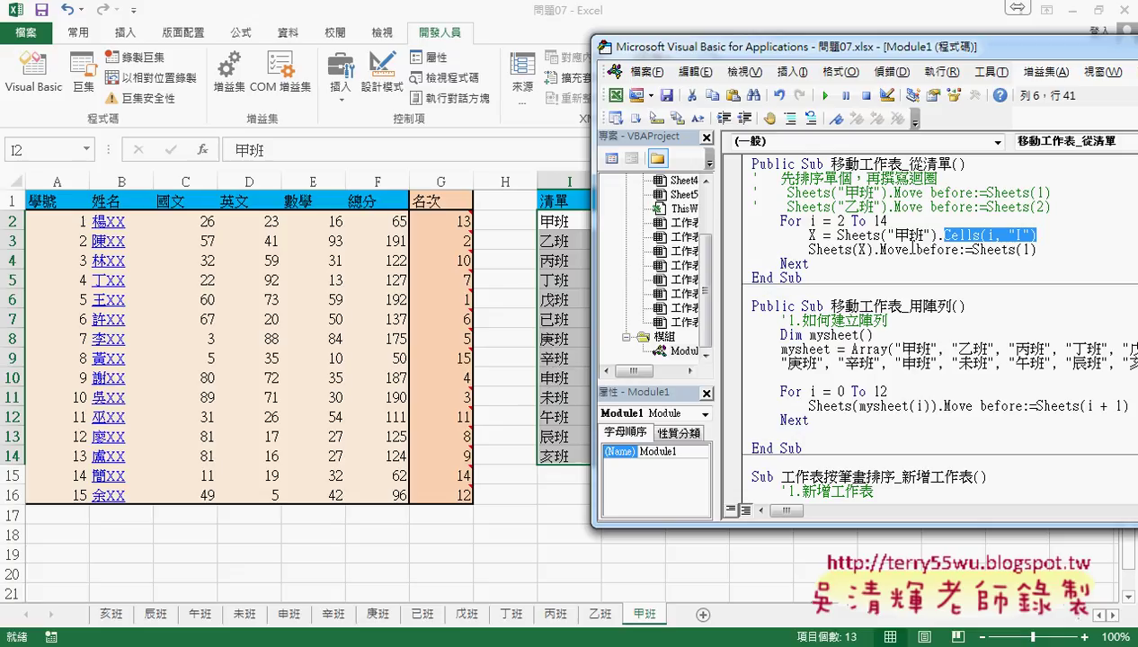
left_click(815, 236)
left_click_drag(817, 236, 1036, 236)
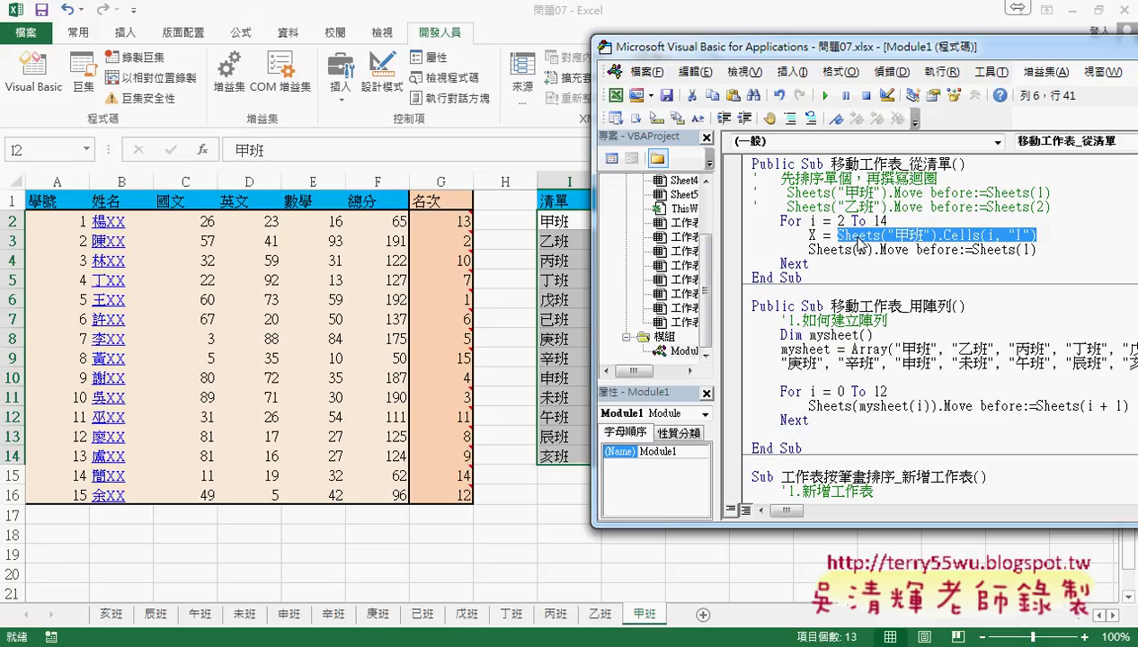
Replace the 1 in Sheets(1) with i-1 on the Move line.
double_click(1025, 250)
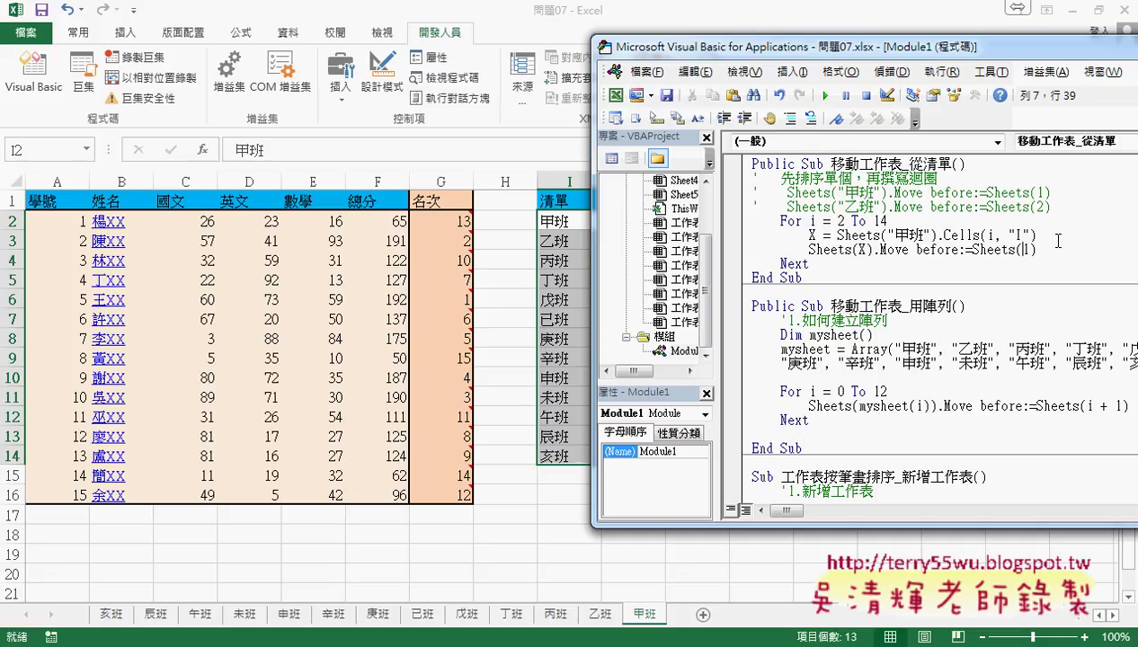
type("i")
key("BackSpace")
type("i-1")
Run the list macro to reorder the sheets, then scroll to 移動工作表_用陣列 and mark 用陣列.
left_click(826, 95)
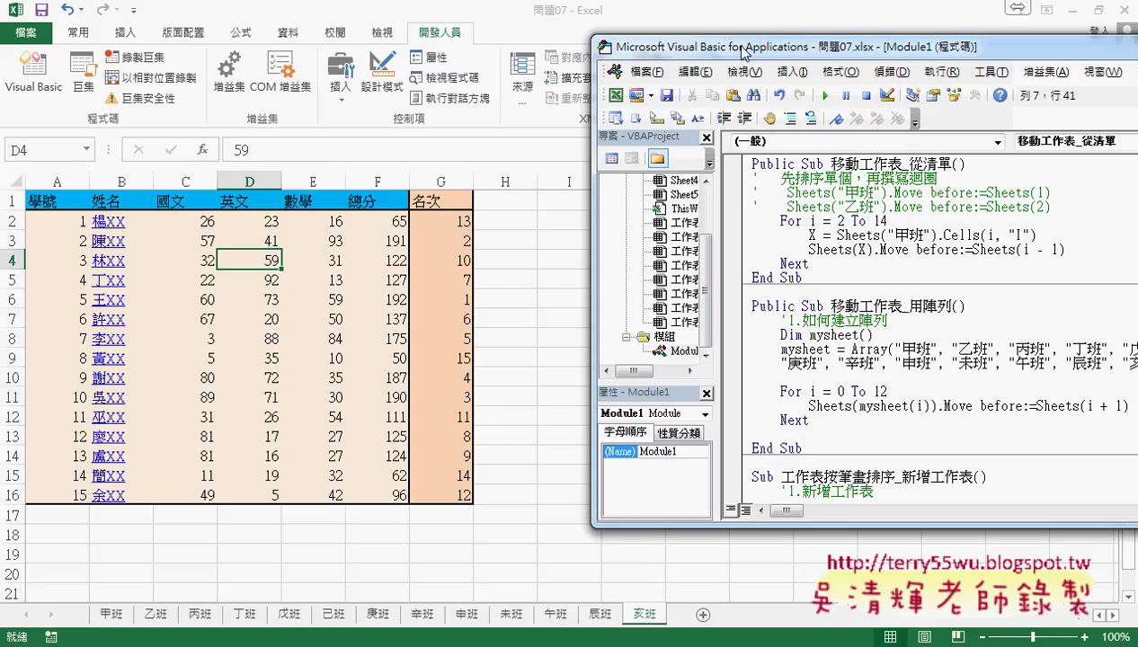
left_click_drag(743, 51, 468, 44)
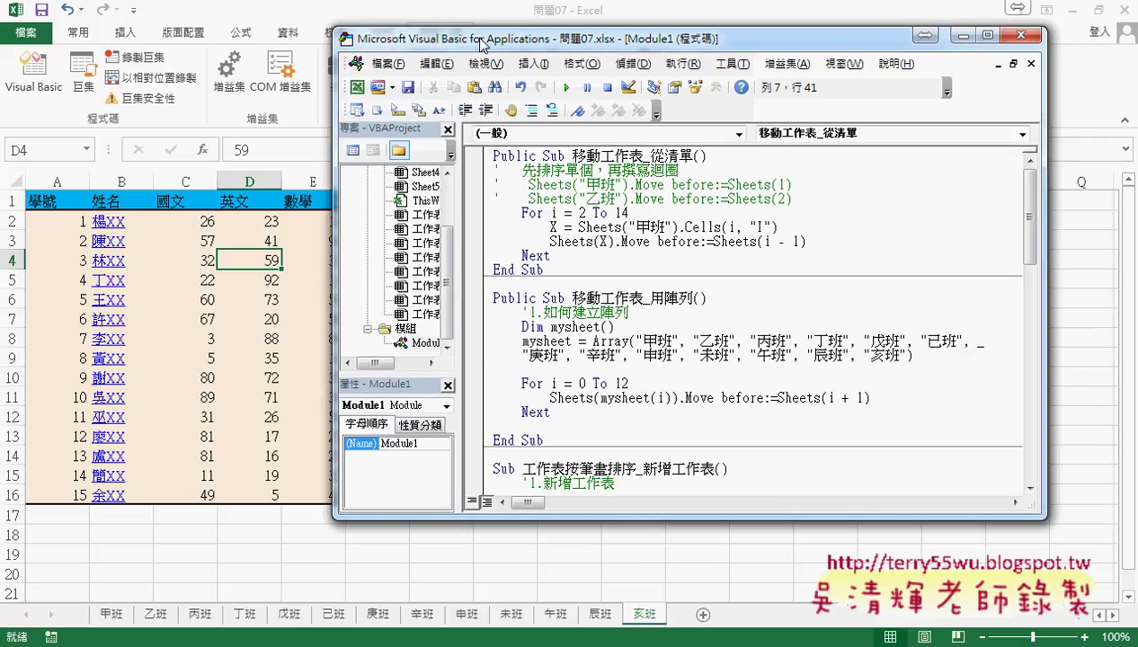
scroll(659, 257, "down", 1)
scroll(659, 257, "down", 1)
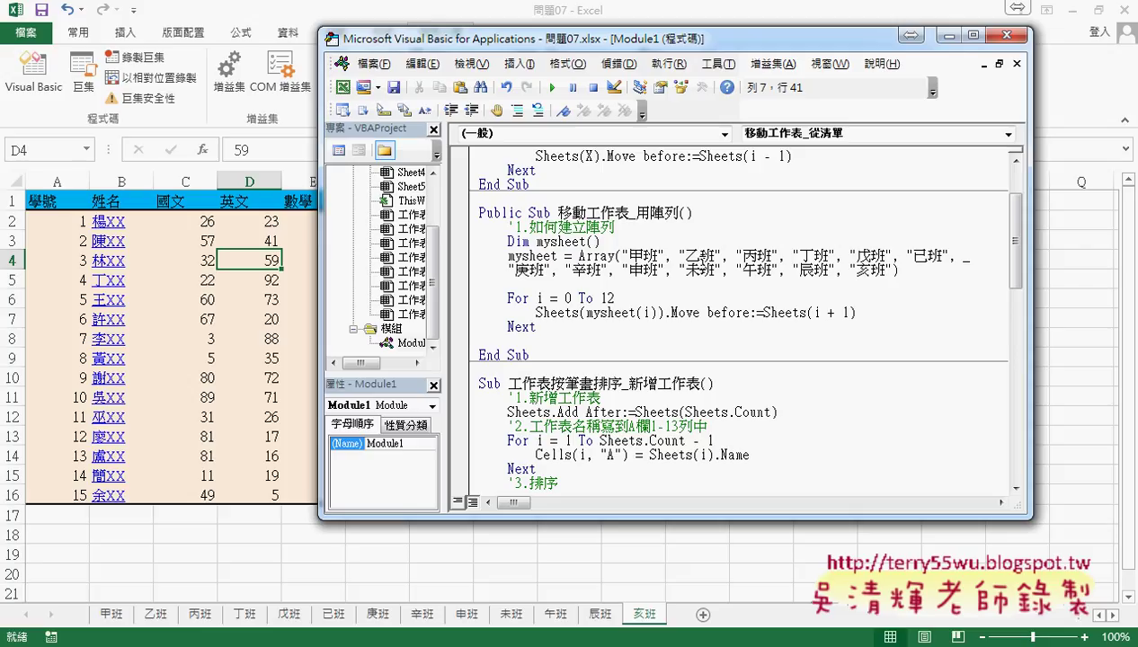
left_click_drag(634, 213, 680, 214)
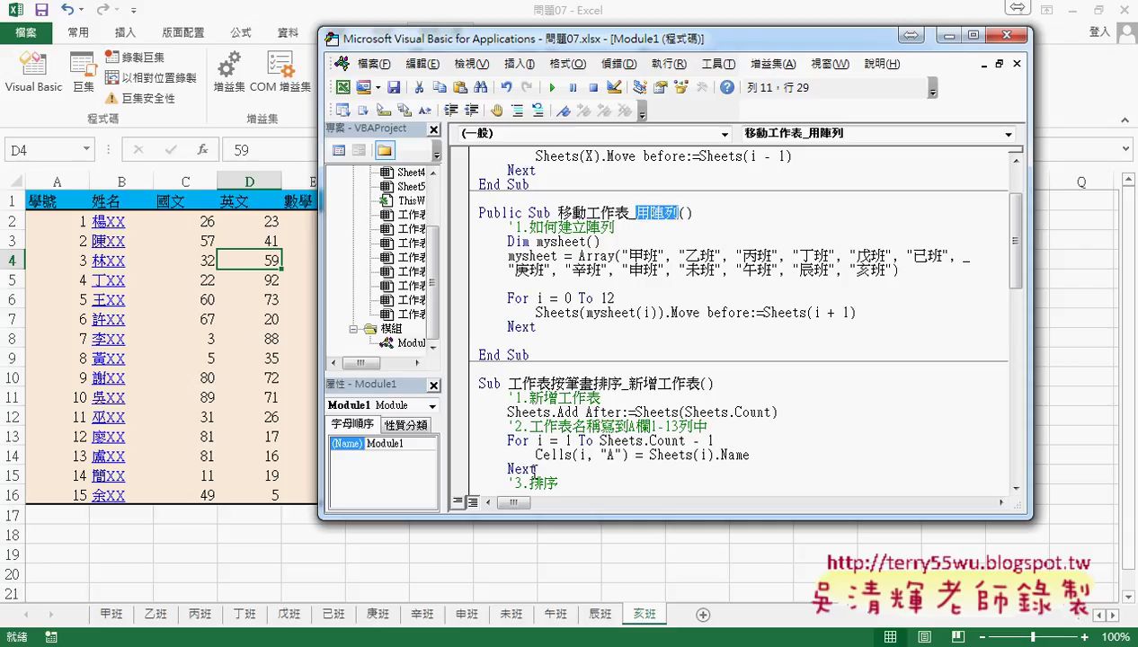
Select the class names under 清單 on the 甲班 sheet, then return to the VBA editor.
left_click(122, 620)
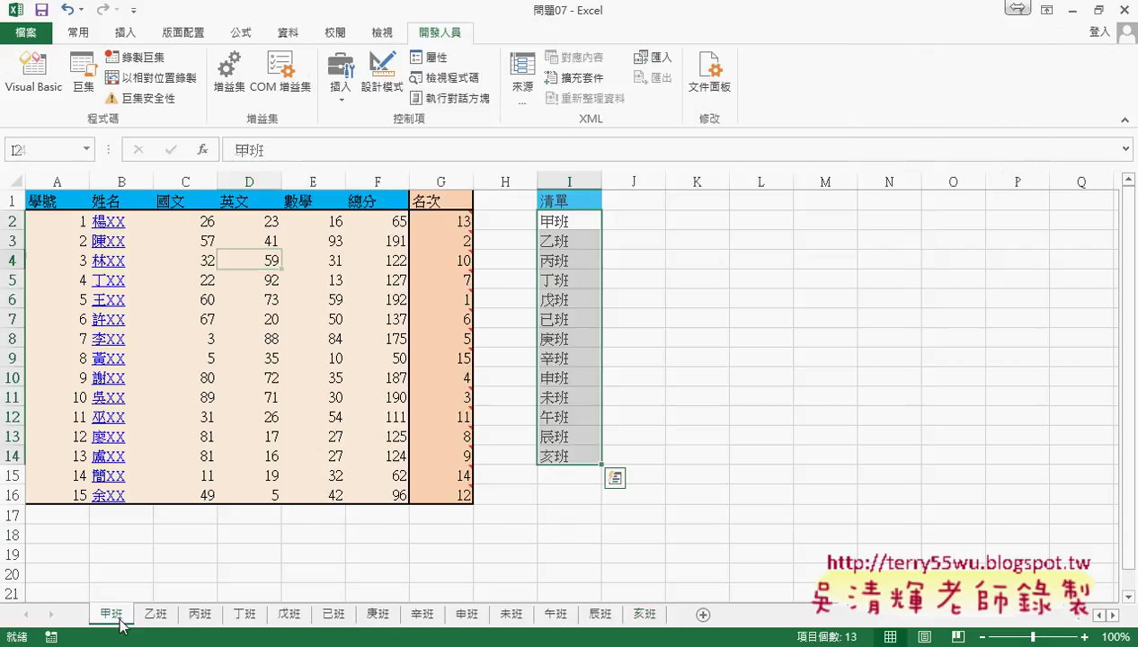
left_click_drag(558, 221, 559, 458)
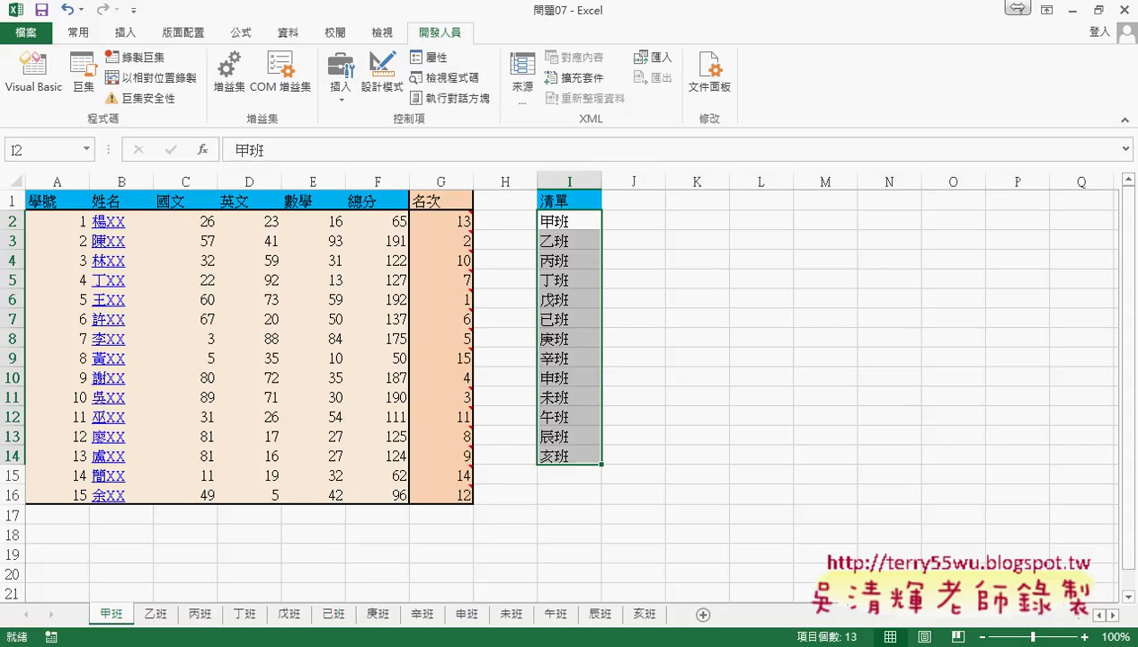
left_click(428, 576)
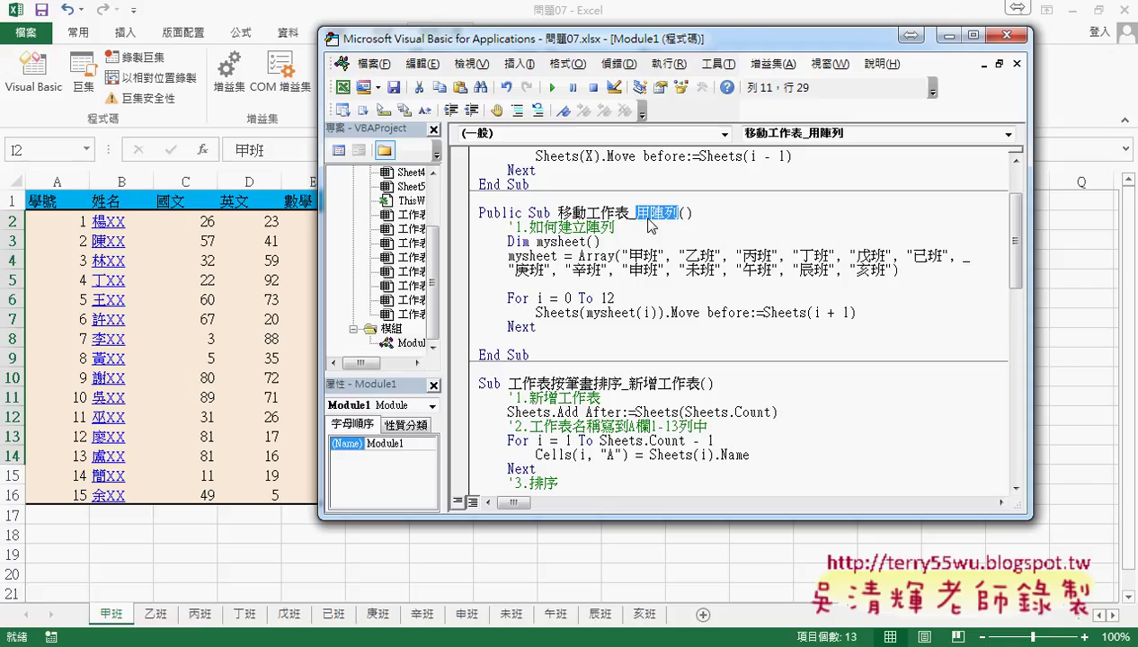
Highlight the Dim keyword, 陣列 in the macro name, and the mysheet variable.
double_click(511, 241)
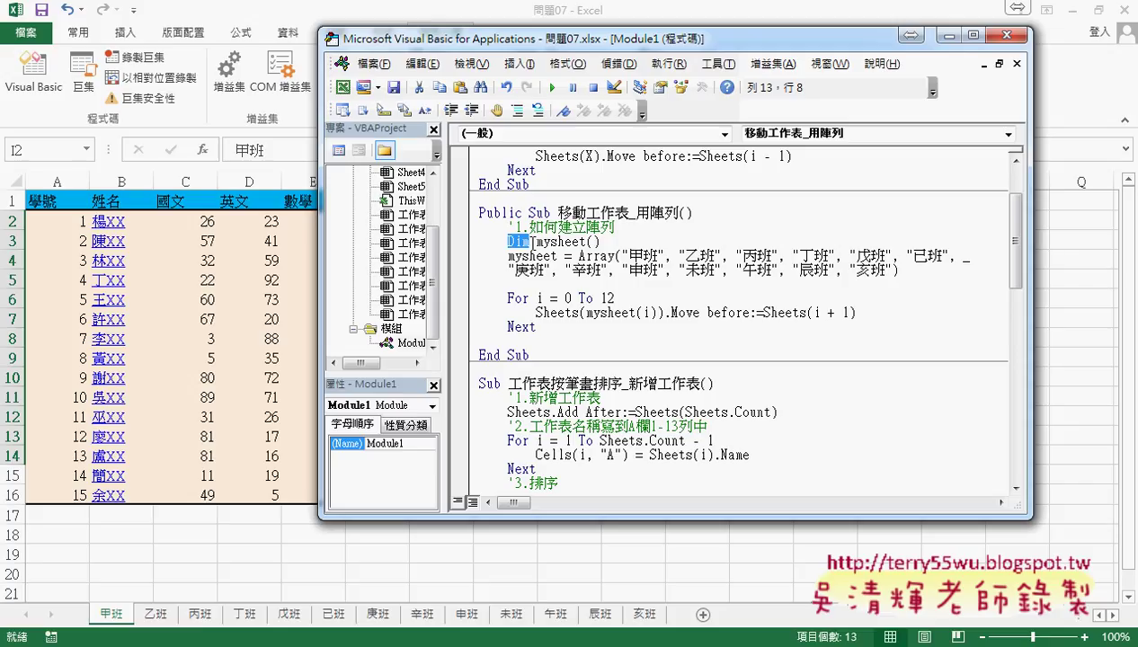
double_click(662, 213)
left_click_drag(675, 213, 682, 213)
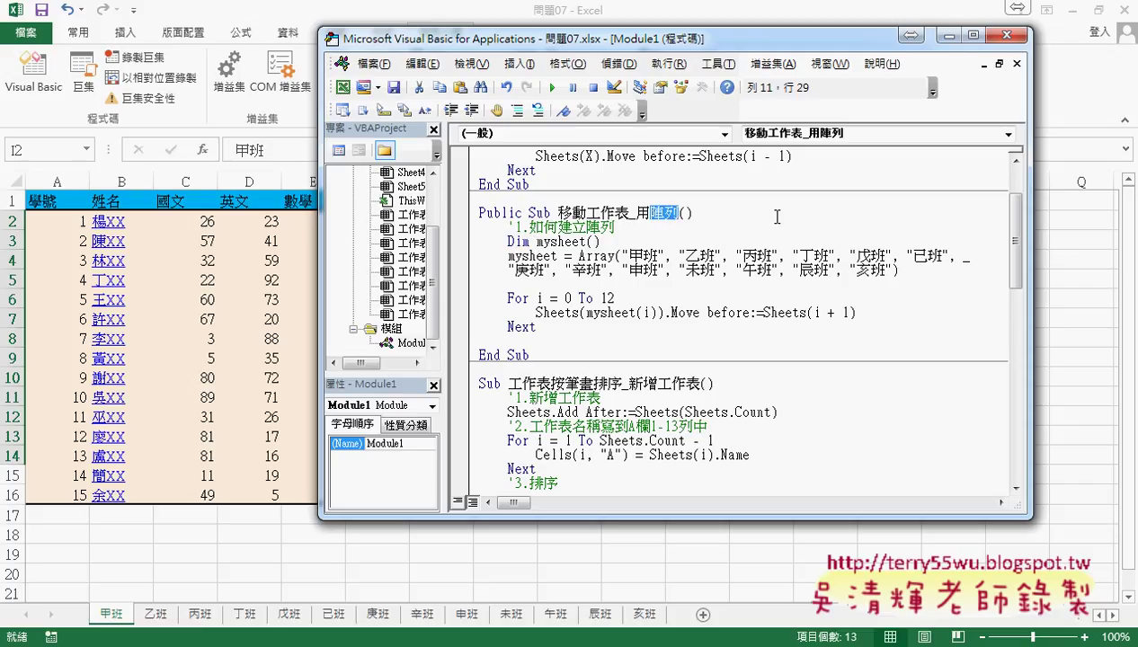
left_click_drag(536, 241, 586, 241)
left_click(537, 241)
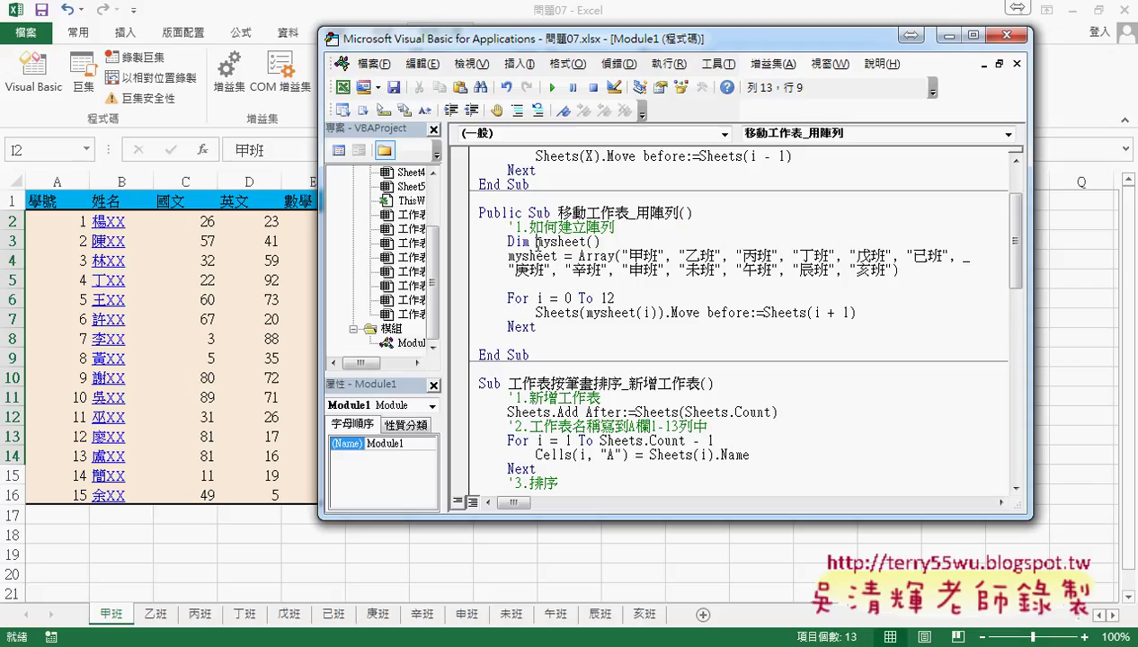
left_click_drag(537, 241, 585, 241)
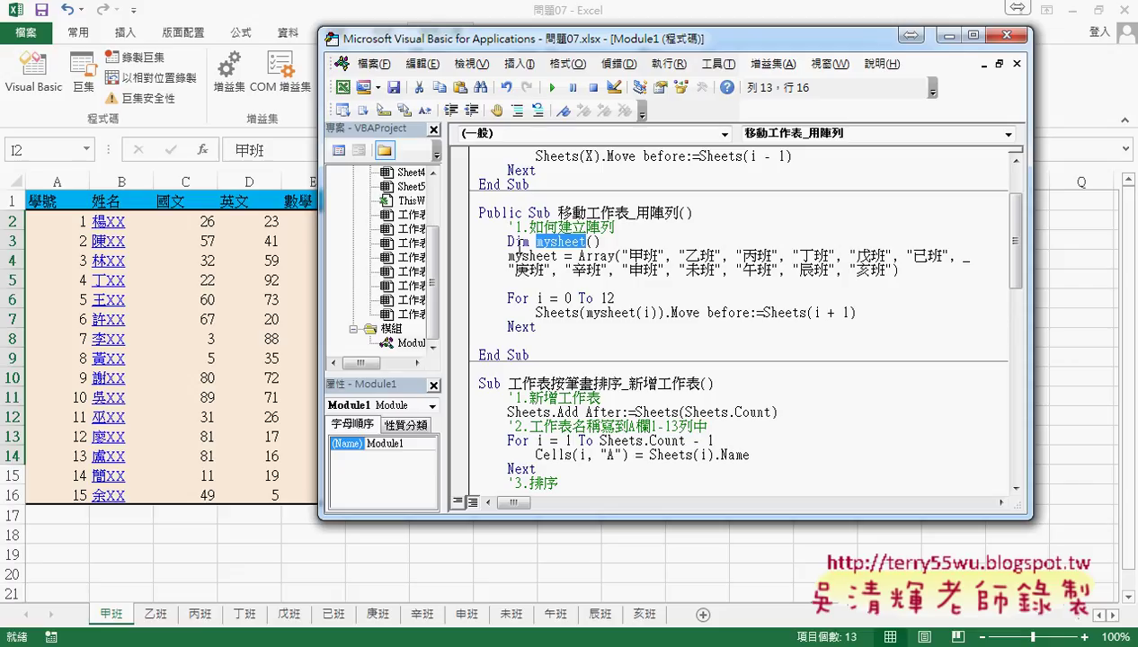
Try 10 as the mysheet() array size, then remove it to leave empty parentheses.
left_click_drag(600, 242, 585, 241)
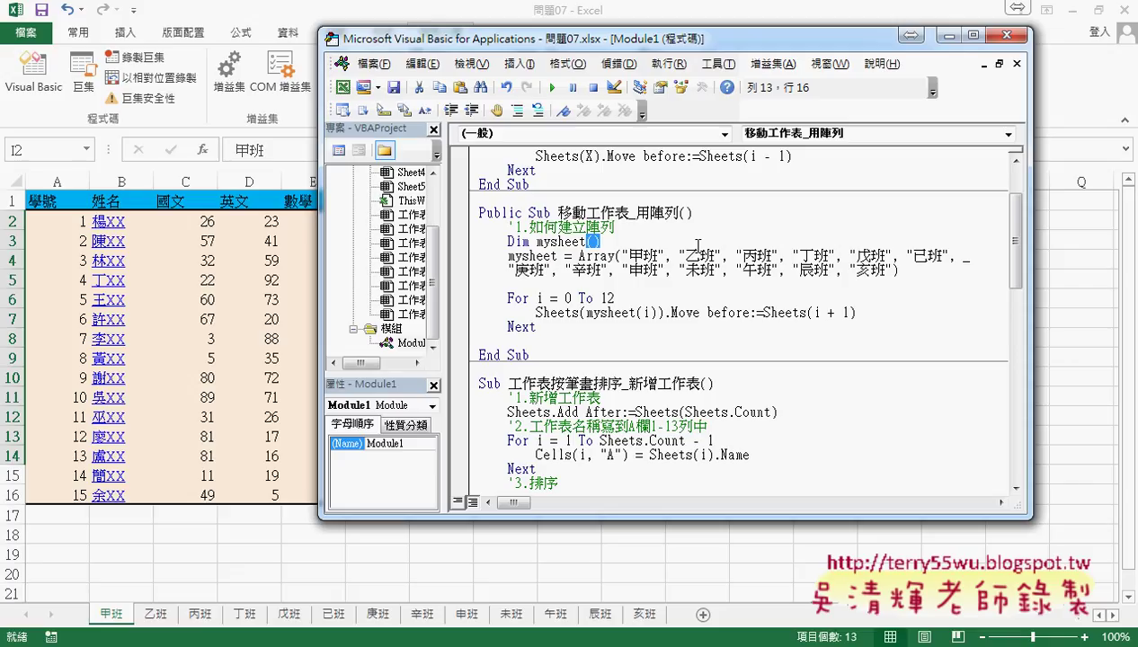
key("Right")
type("10")
key("BackSpace")
key("BackSpace")
type("10")
key("BackSpace")
key("BackSpace")
Highlight the Array function and its class list starting with 甲班, then widen the editor.
double_click(581, 257)
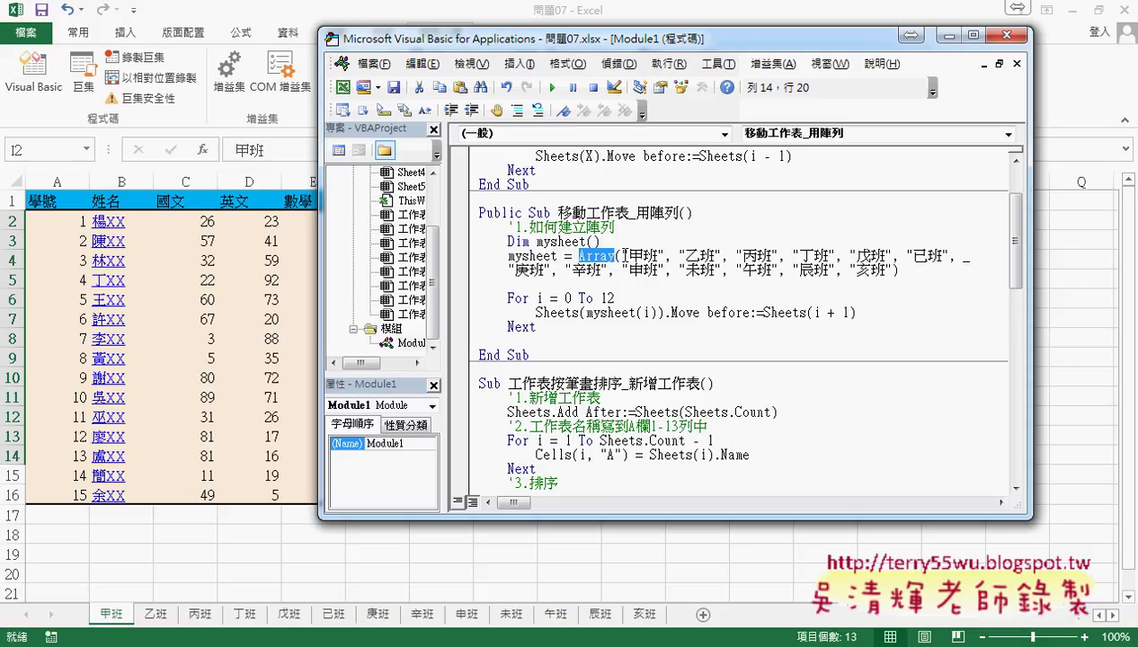
left_click_drag(621, 256, 891, 271)
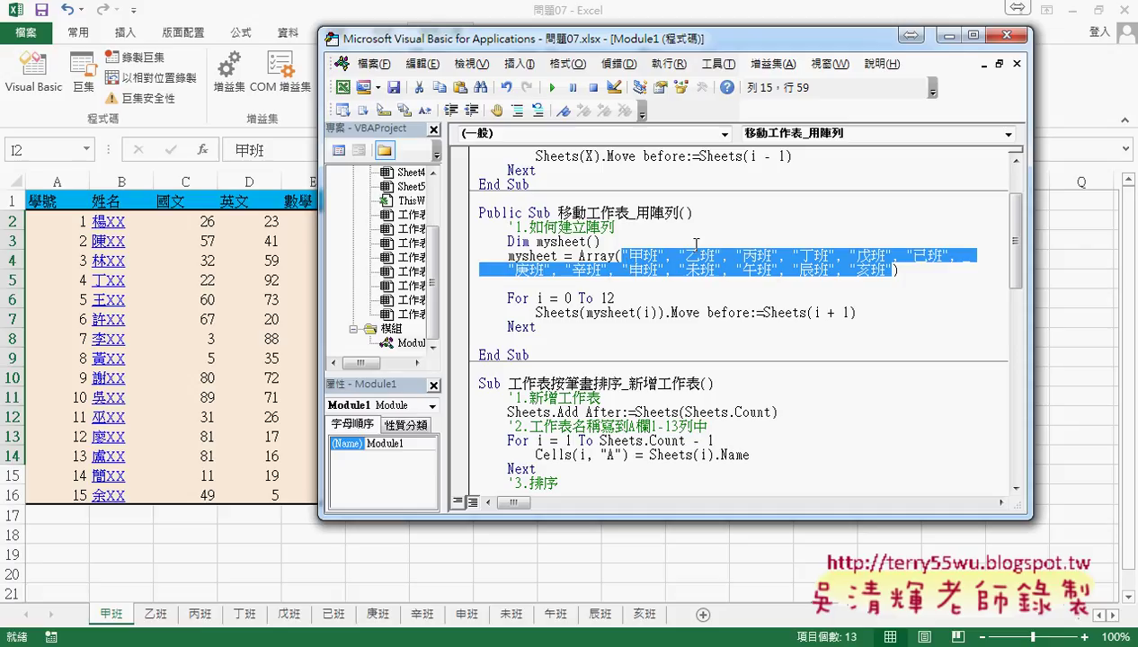
left_click(666, 241)
left_click_drag(621, 257, 665, 257)
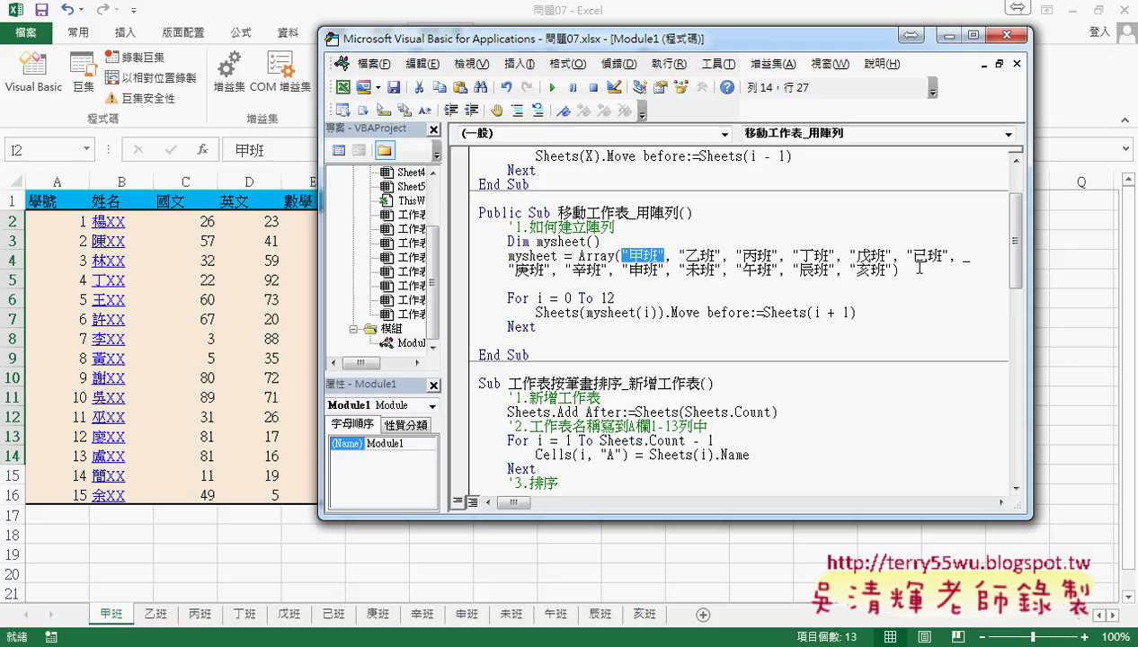
left_click_drag(1032, 148, 1099, 149)
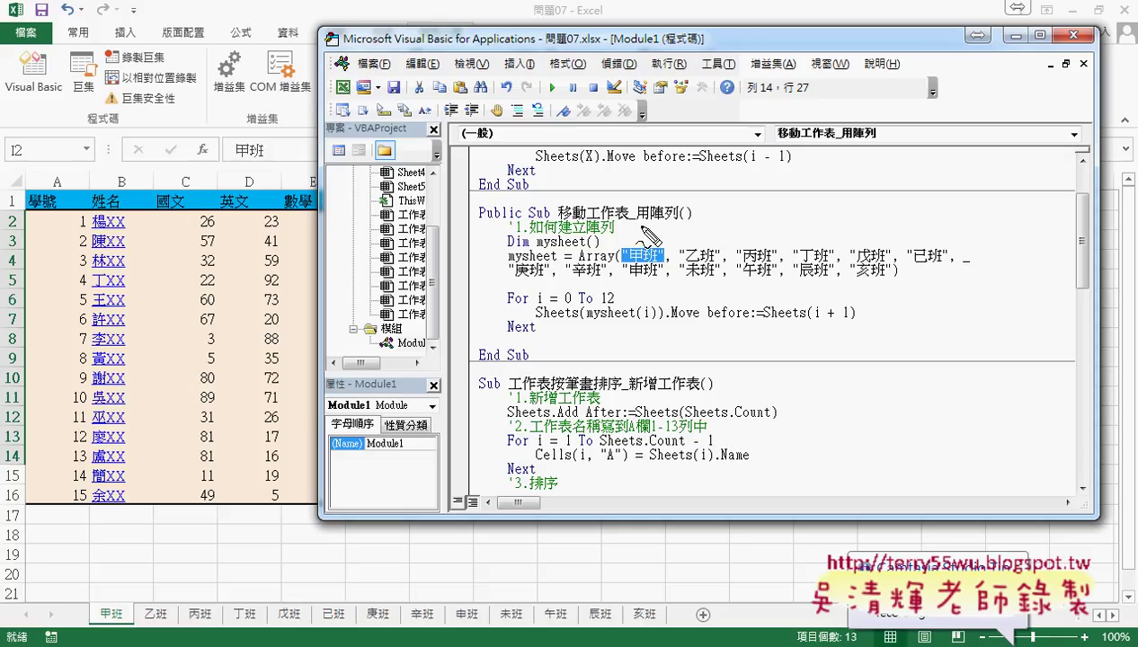
left_click_drag(640, 226, 691, 241)
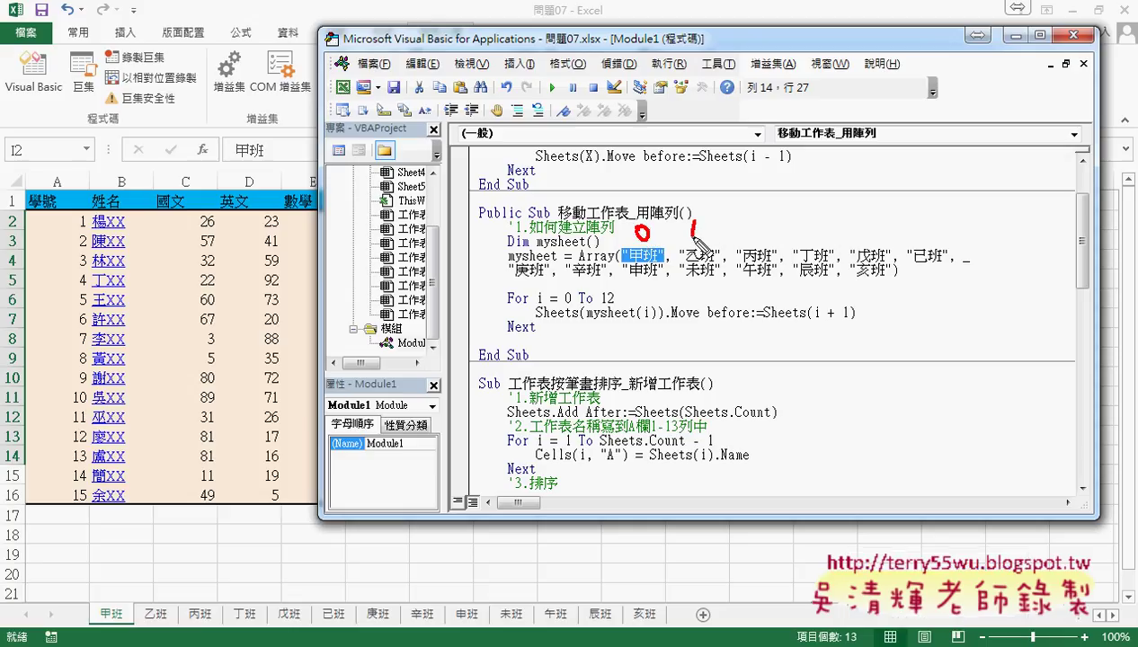
mouse_move(861, 284)
left_mouse_down()
mouse_move(884, 281)
mouse_move(885, 266)
left_mouse_up()
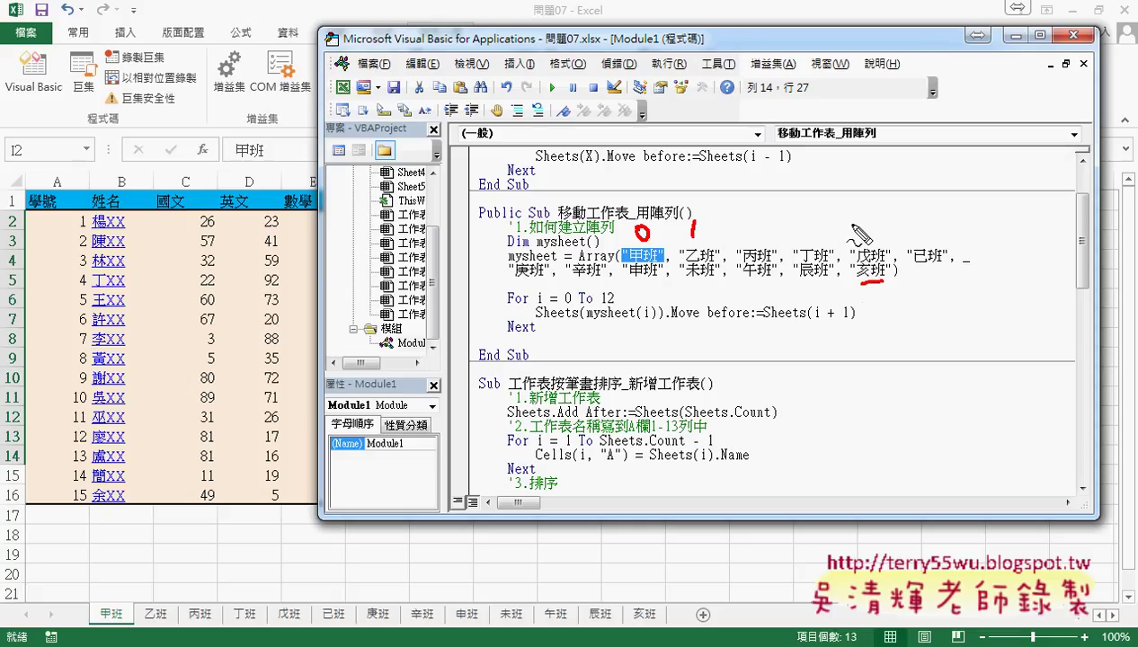
left_click_drag(847, 315, 894, 306)
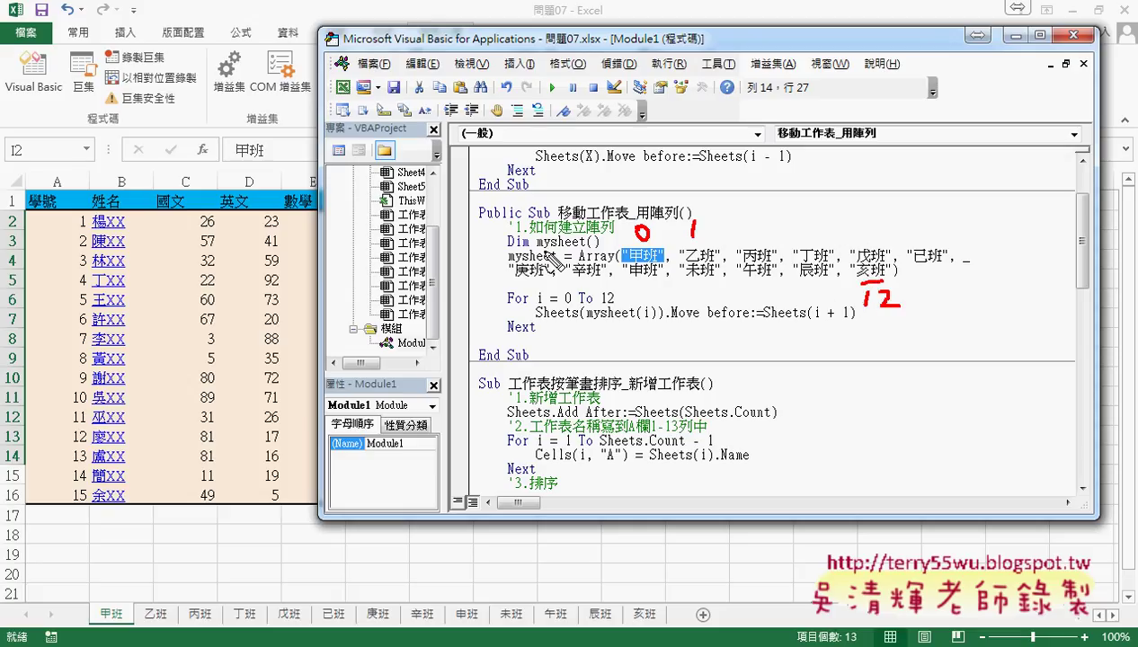
left_click_drag(627, 264, 664, 264)
mouse_move(538, 250)
left_mouse_down()
mouse_move(583, 251)
mouse_move(595, 235)
mouse_move(607, 250)
left_mouse_up()
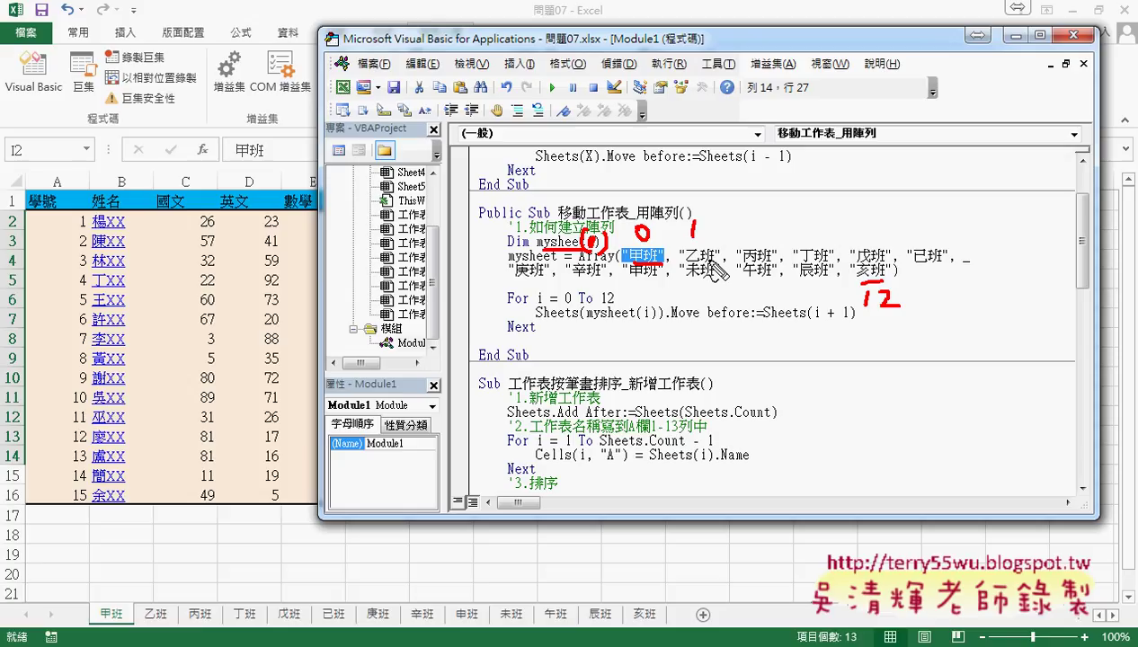
key("Escape")
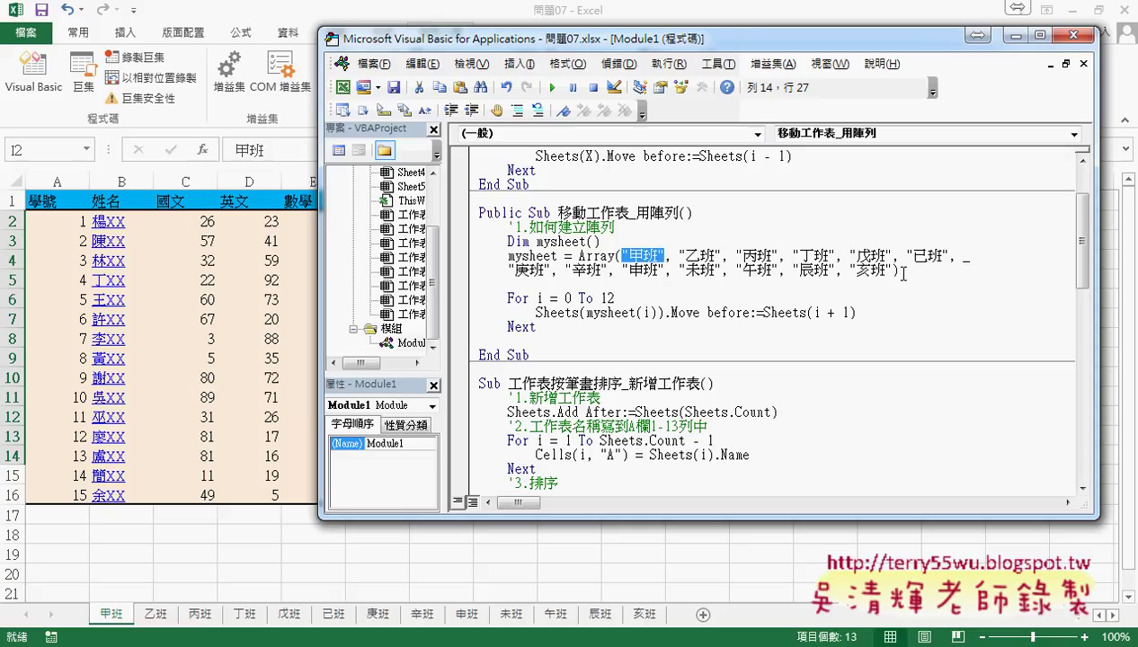
scroll(872, 274, "up", 1)
scroll(847, 273, "up", 1)
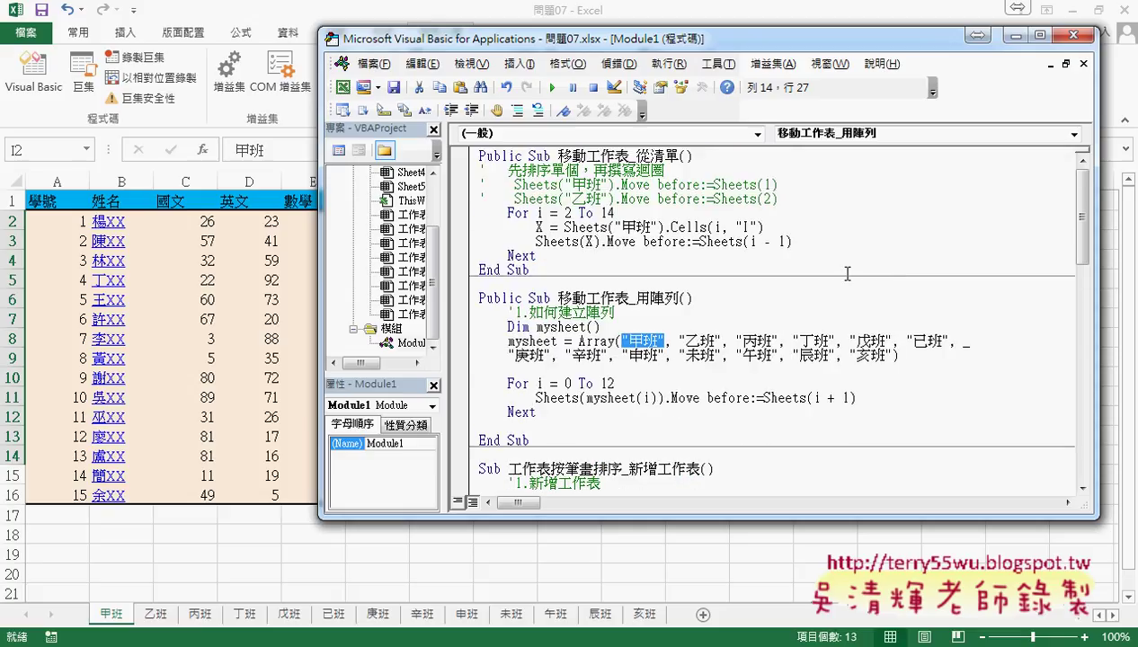
scroll(814, 273, "down", 2)
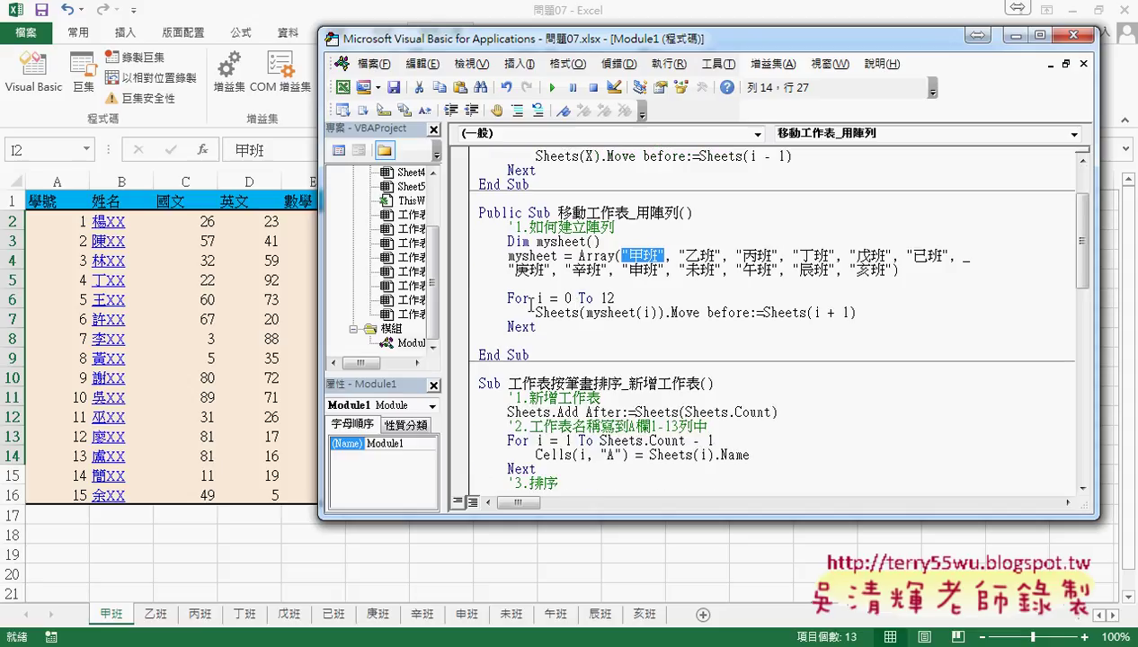
double_click(519, 298)
double_click(539, 297)
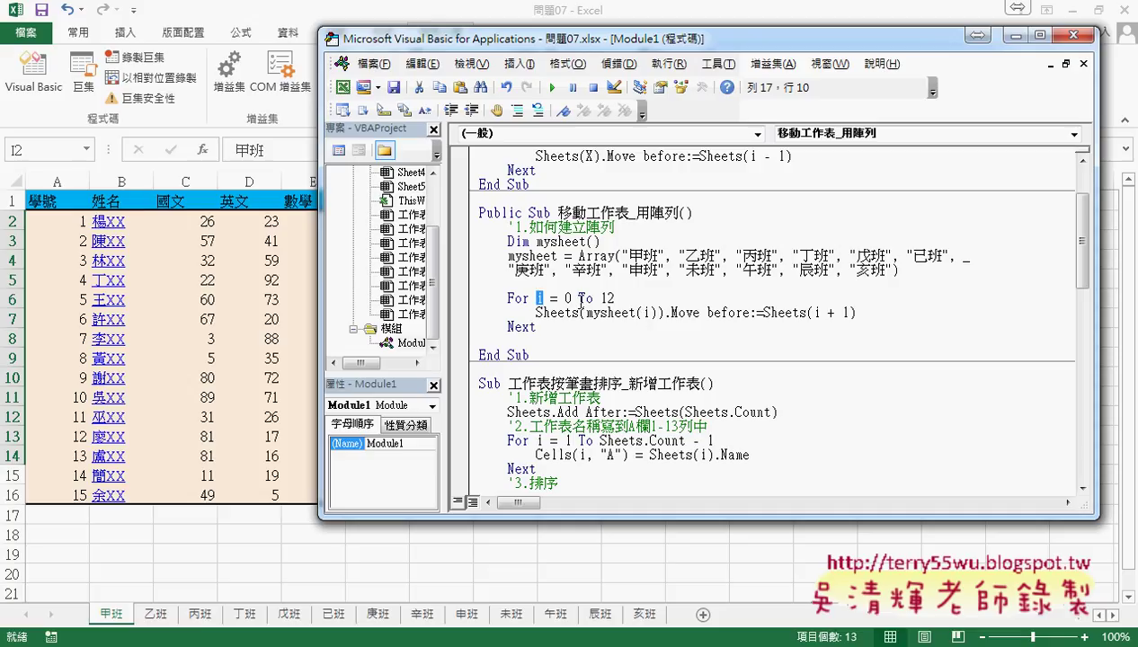
double_click(569, 298)
double_click(606, 298)
left_click(641, 253)
left_click(863, 270)
left_click_drag(536, 313, 578, 313)
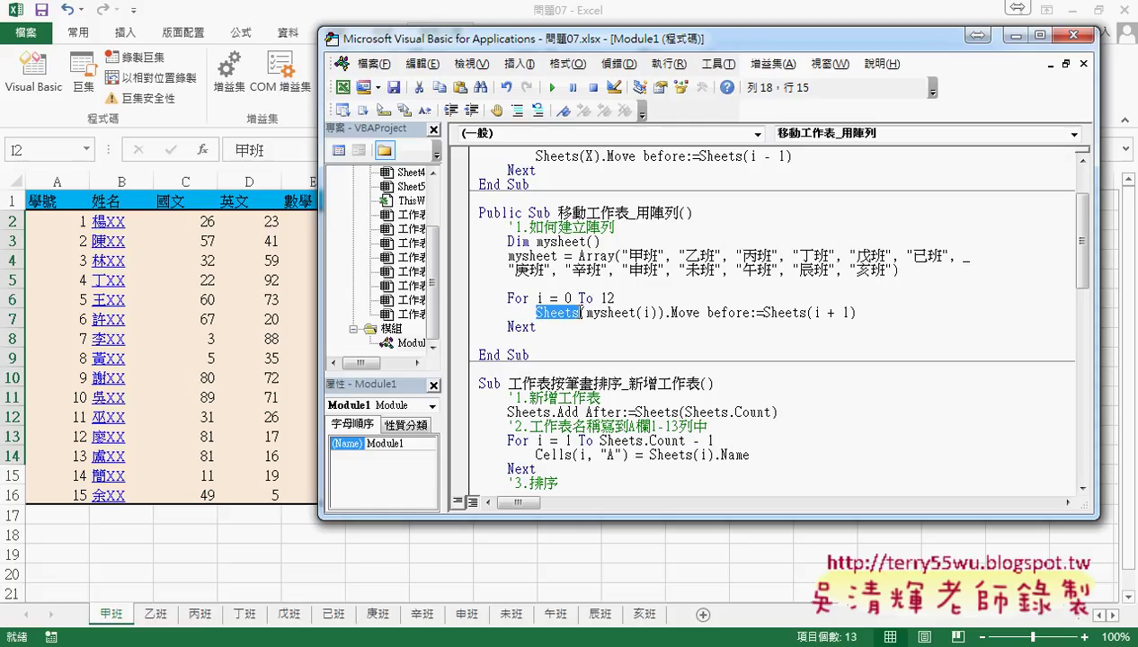
left_click_drag(628, 256, 642, 256)
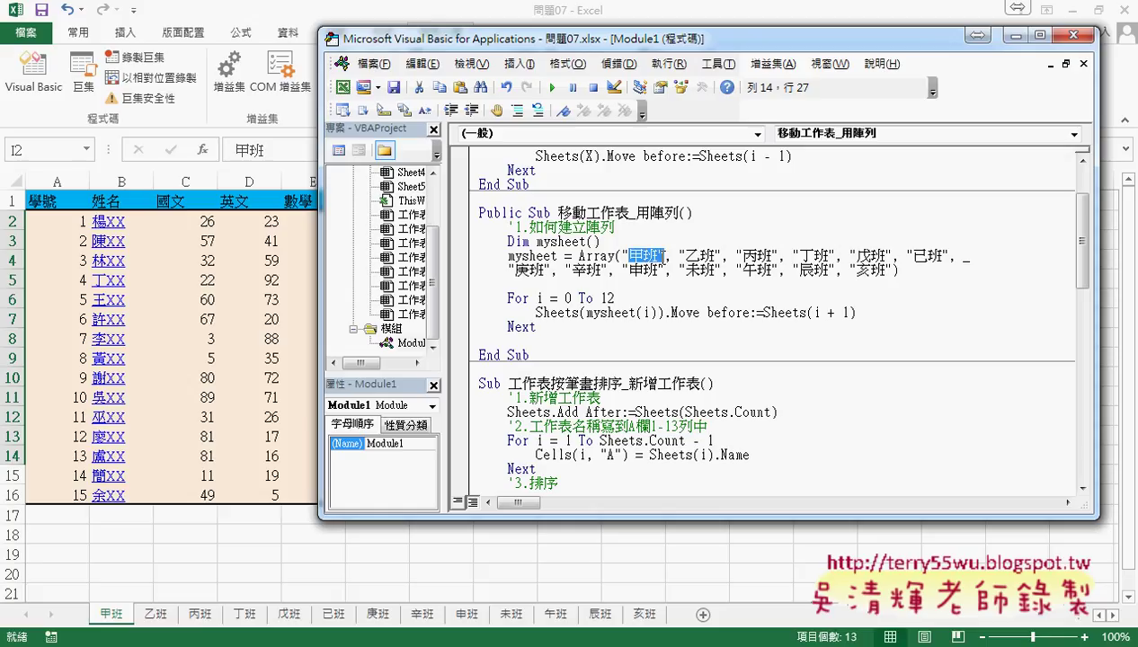
left_click_drag(586, 313, 697, 309)
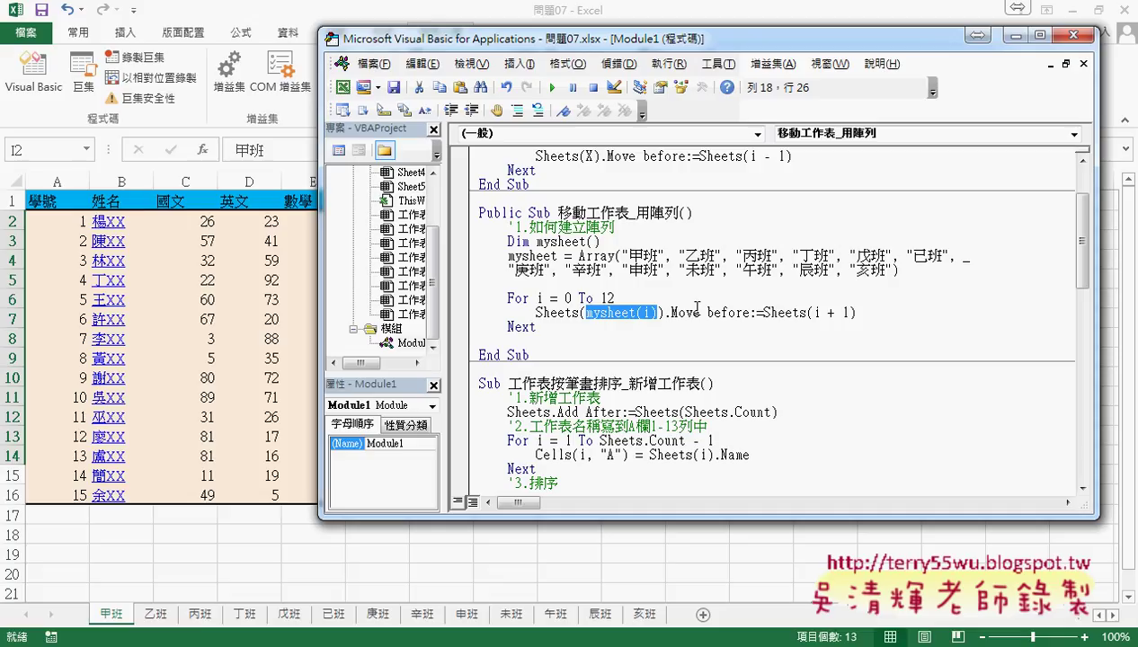
double_click(568, 298)
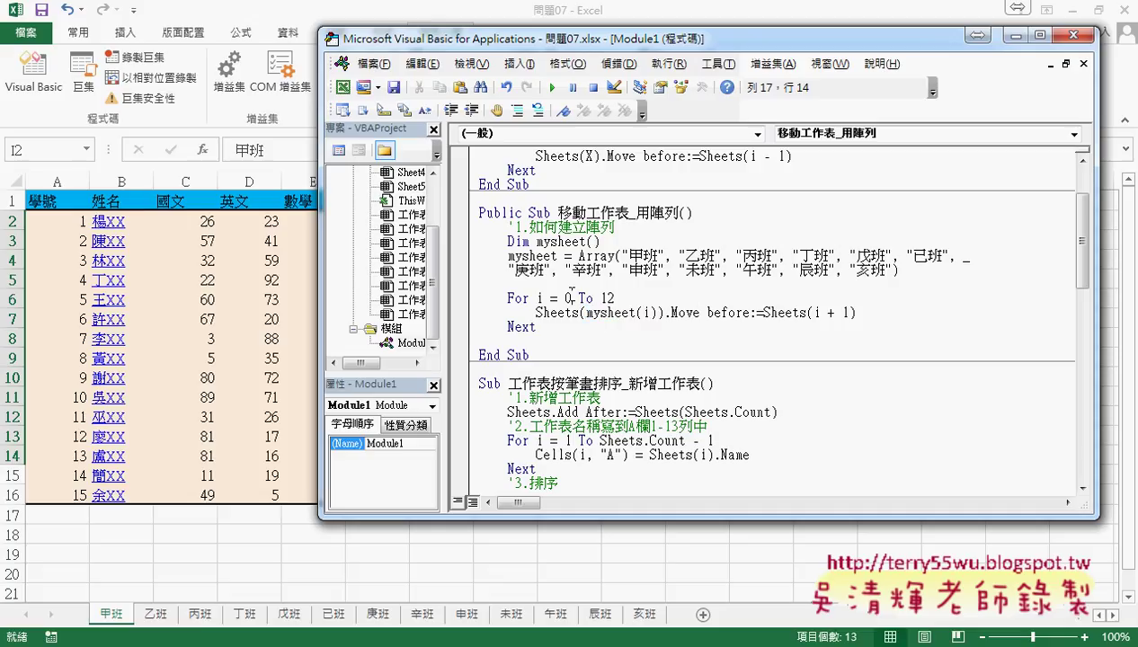
left_click_drag(583, 312, 662, 310)
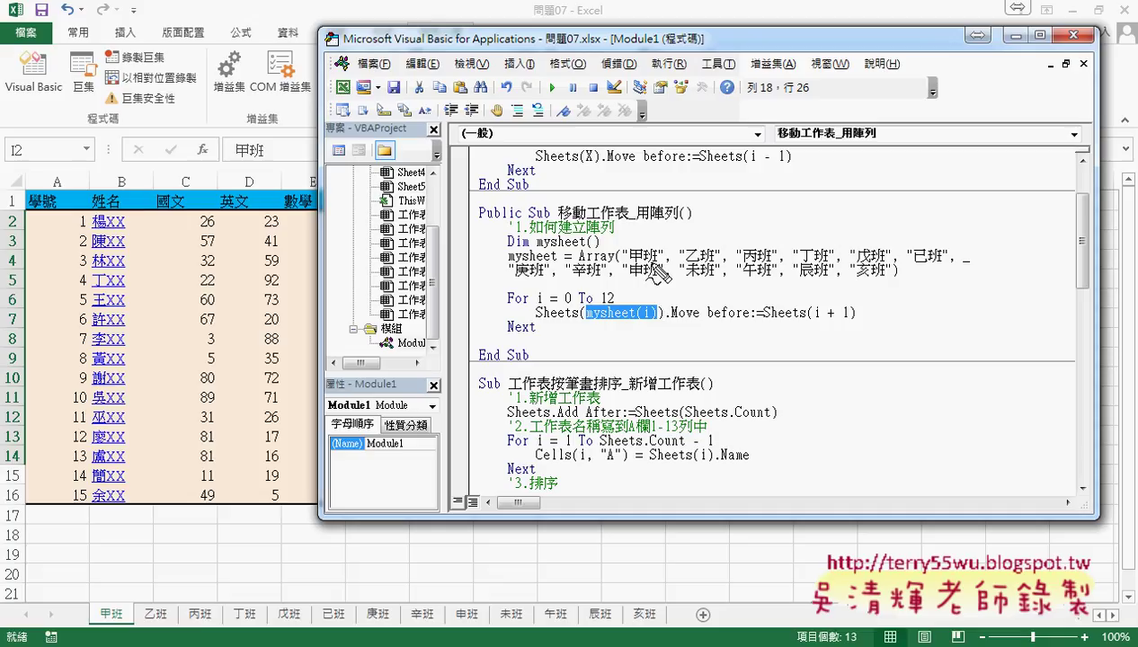
mouse_move(636, 260)
left_mouse_down()
mouse_move(657, 260)
mouse_move(640, 302)
mouse_move(626, 303)
mouse_move(692, 326)
left_mouse_up()
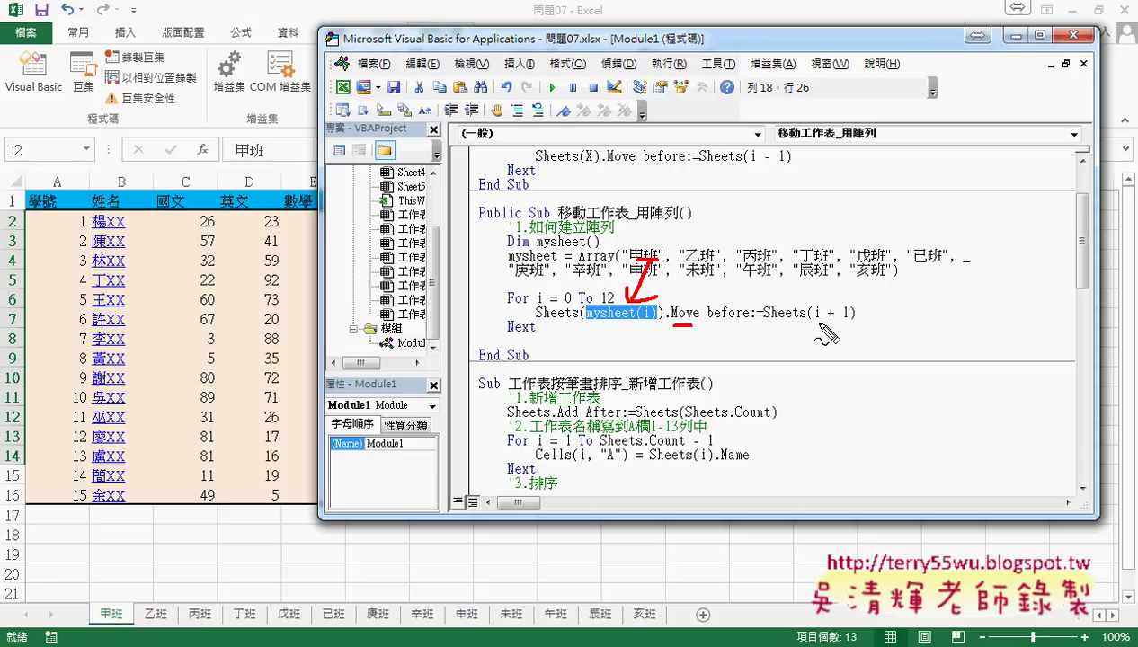
left_click_drag(819, 322, 851, 321)
left_click_drag(100, 622, 113, 629)
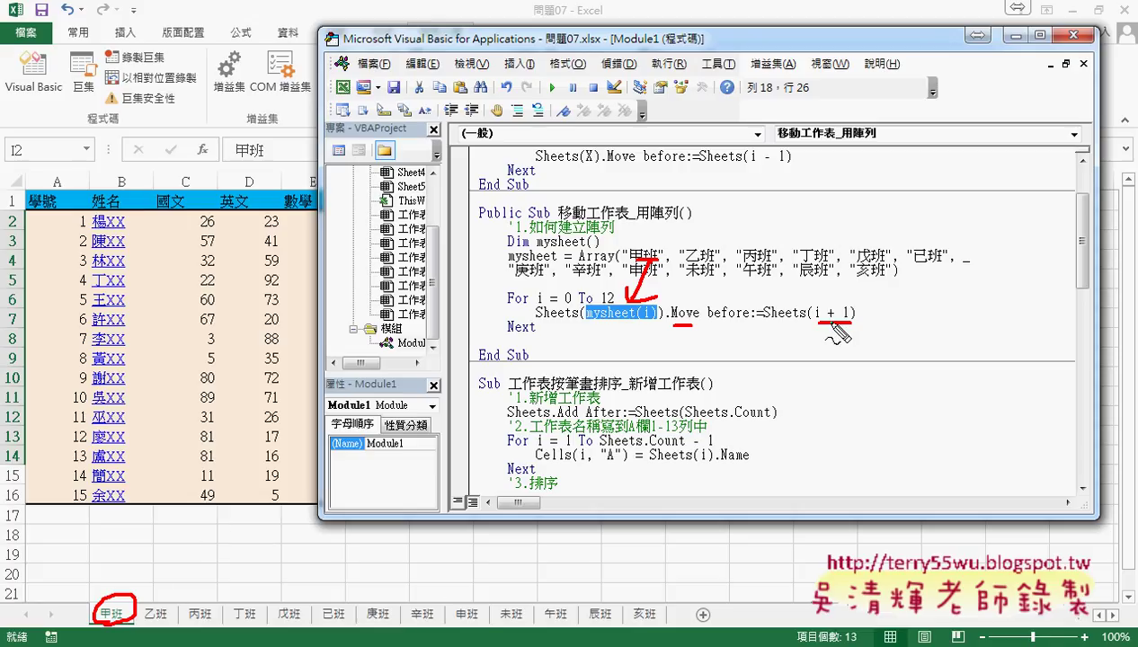
left_click_drag(563, 308, 576, 307)
left_click_drag(830, 285, 830, 306)
left_click_drag(744, 165, 783, 165)
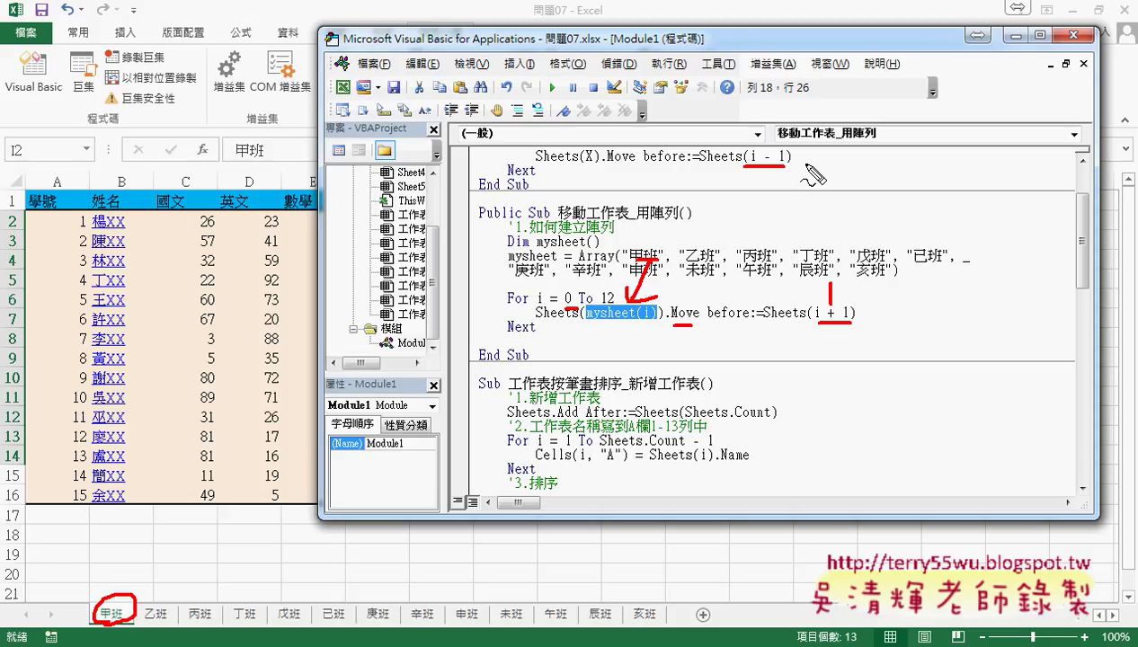
key("Escape")
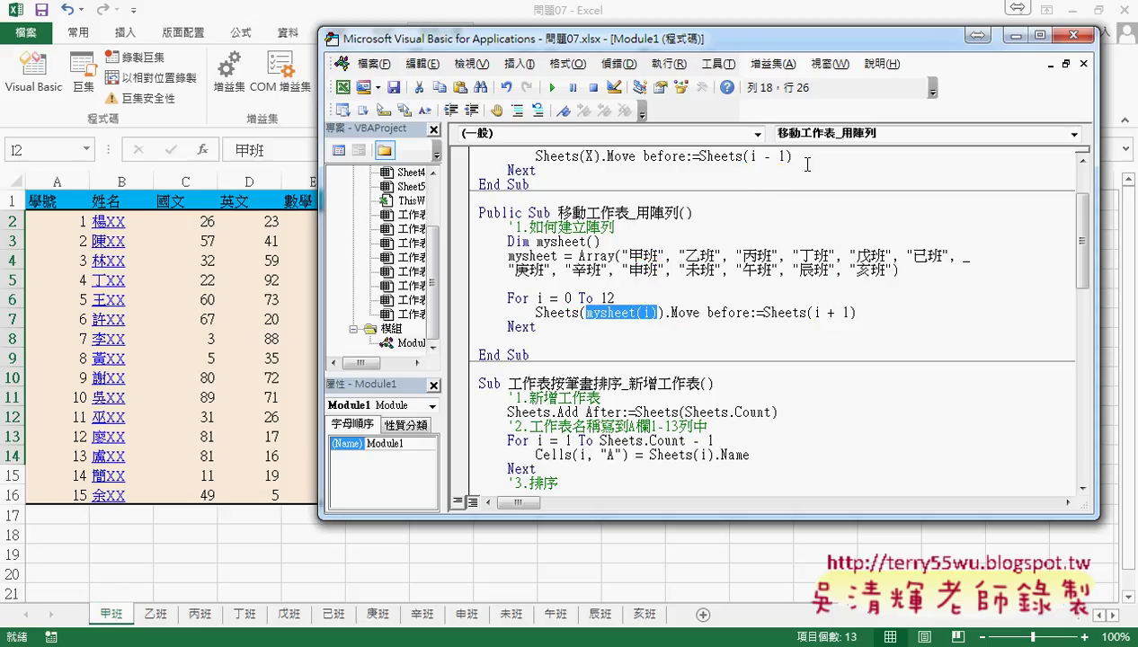
Delete "i - " so the list macro's move target becomes Sheets(1).
left_click(752, 156)
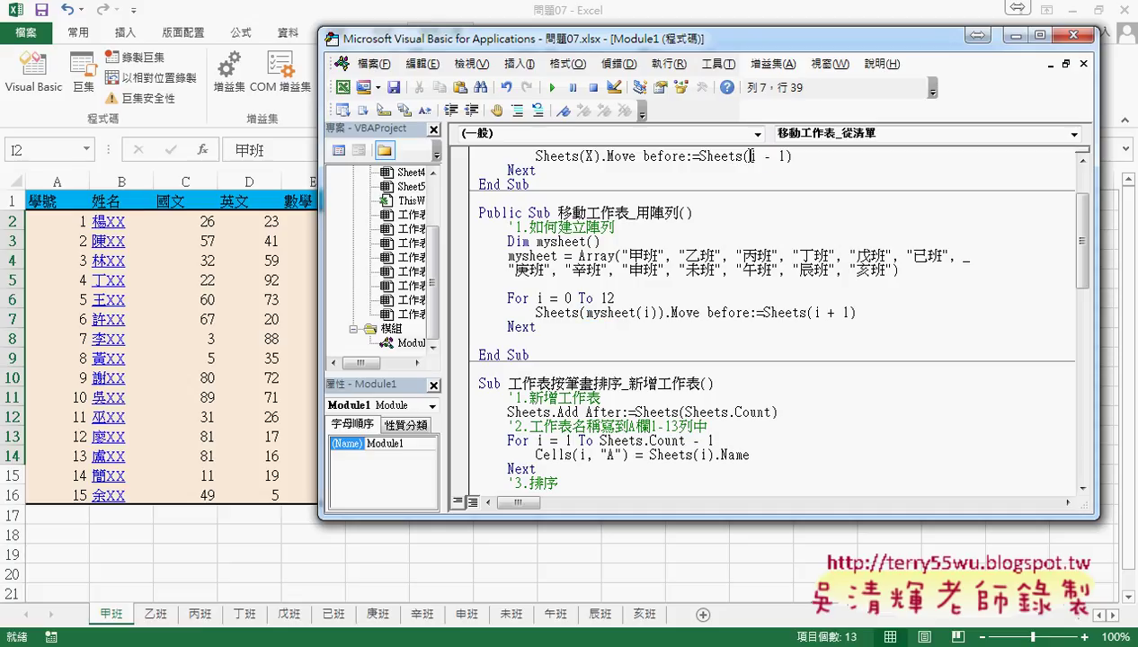
left_click_drag(752, 156, 779, 157)
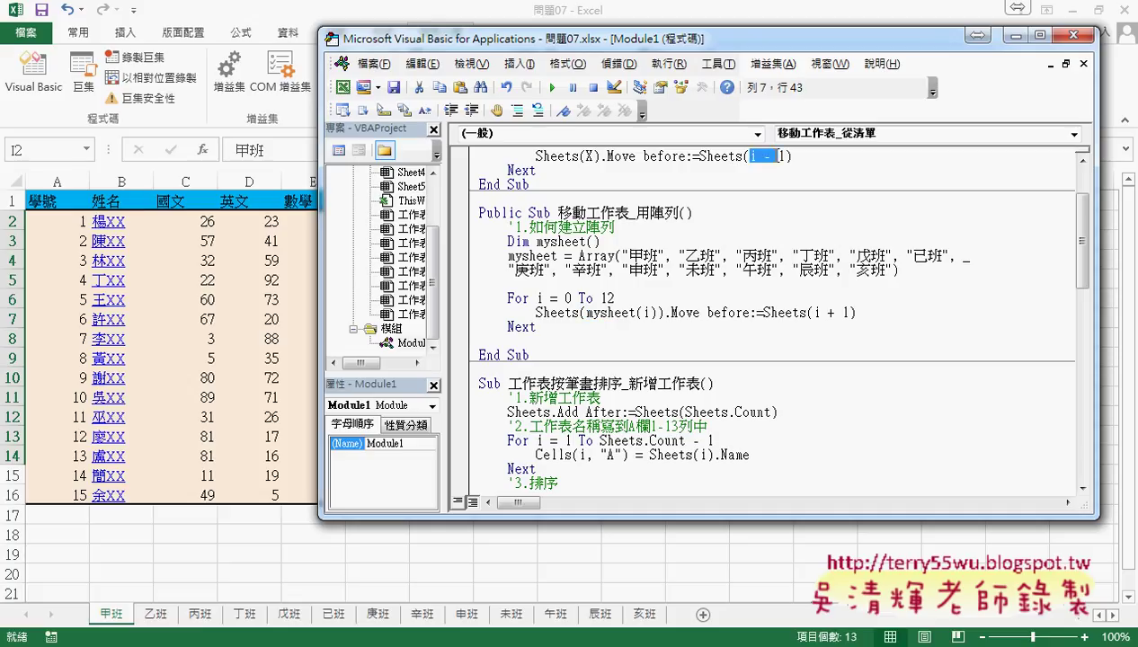
key("Delete")
Run the list-based macro, then start stepping through the array macro with F8.
left_click(586, 158)
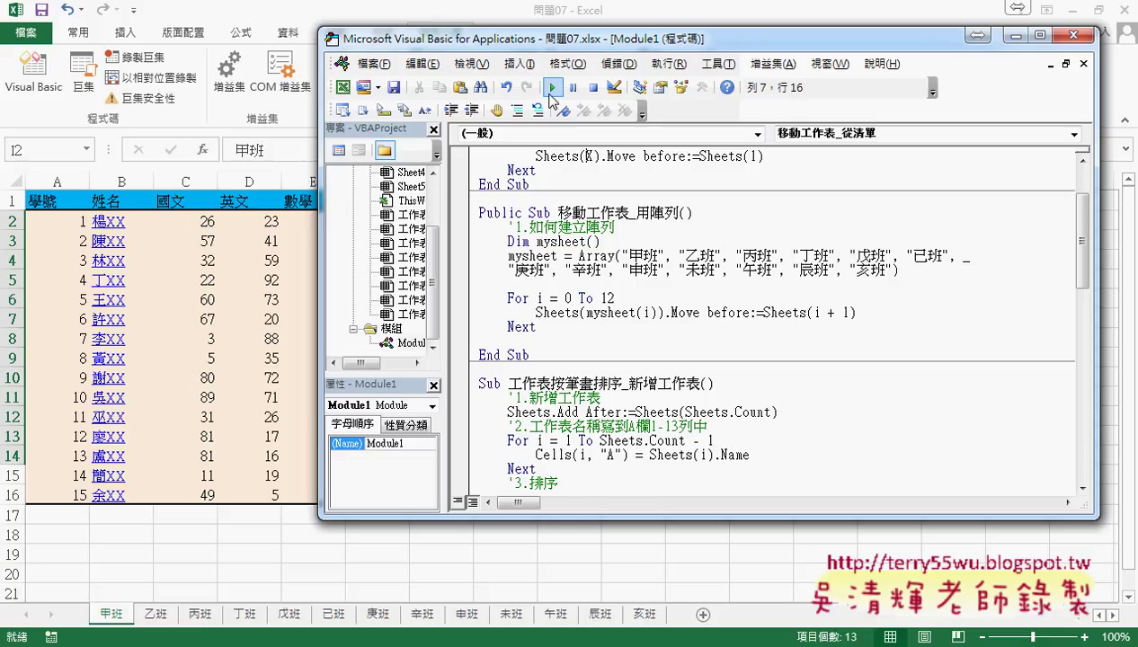
left_click(552, 87)
left_click(647, 283)
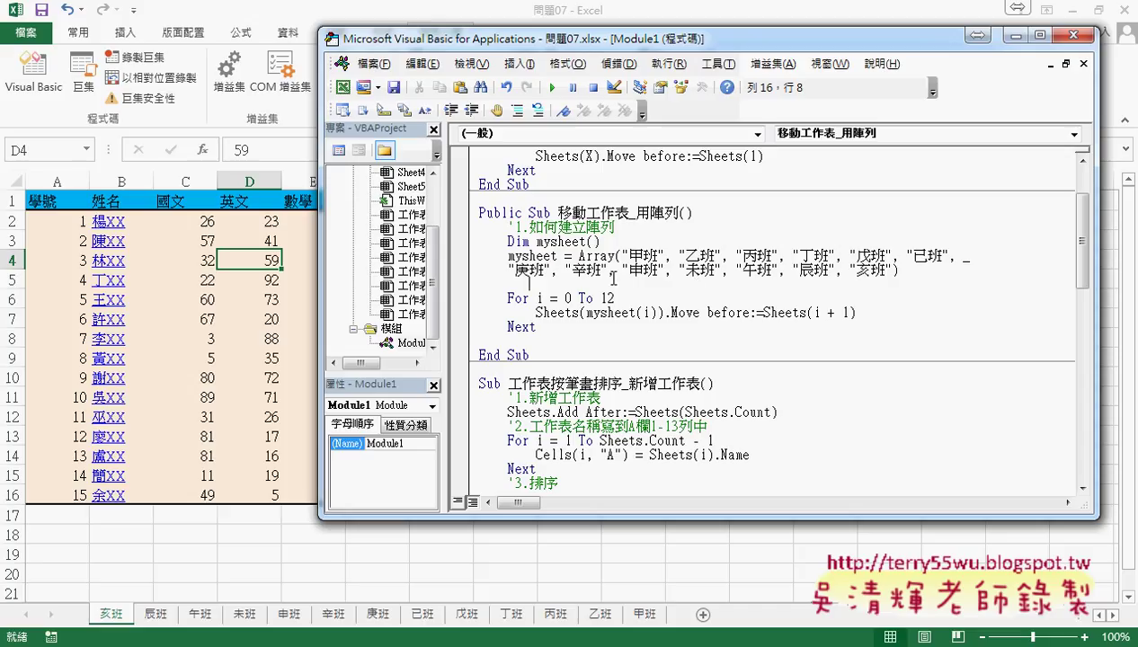
key("F8")
Step past the Array assignment, check the 甲班 sheet's class list, then right-click mysheet.
key("F8")
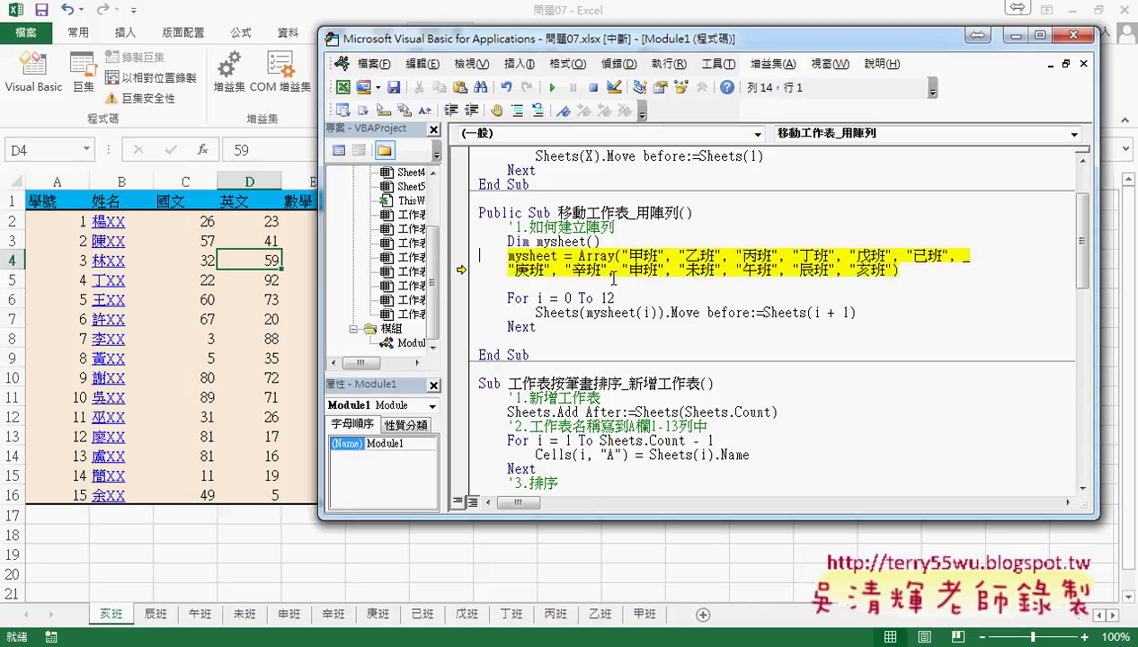
key("F8")
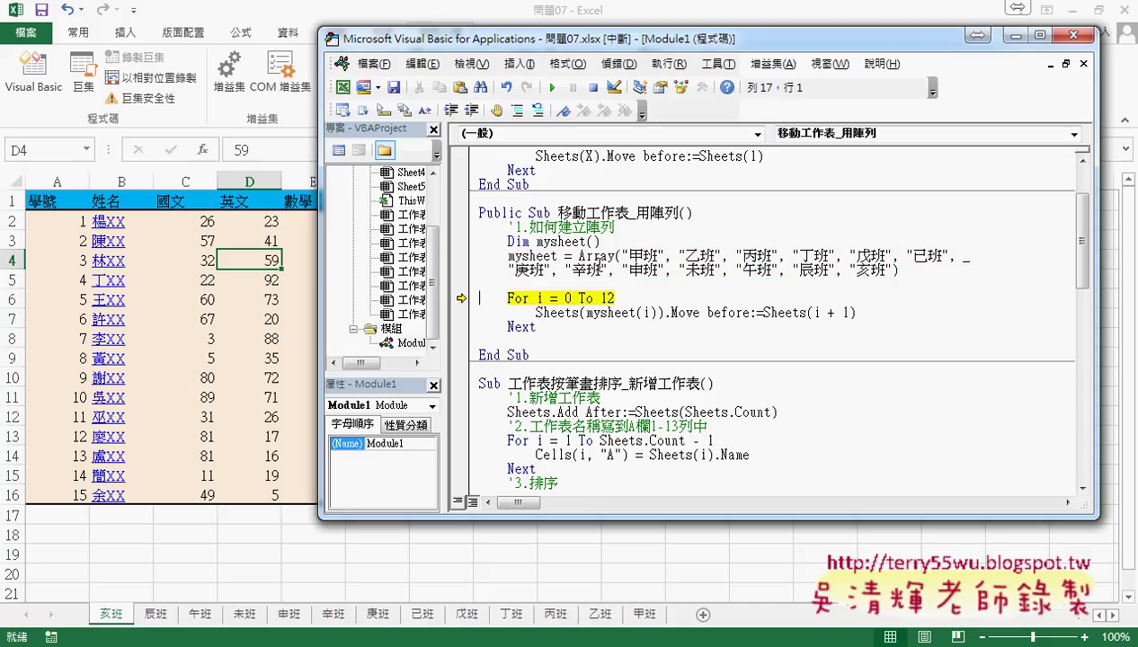
left_click(529, 255)
left_click(647, 620)
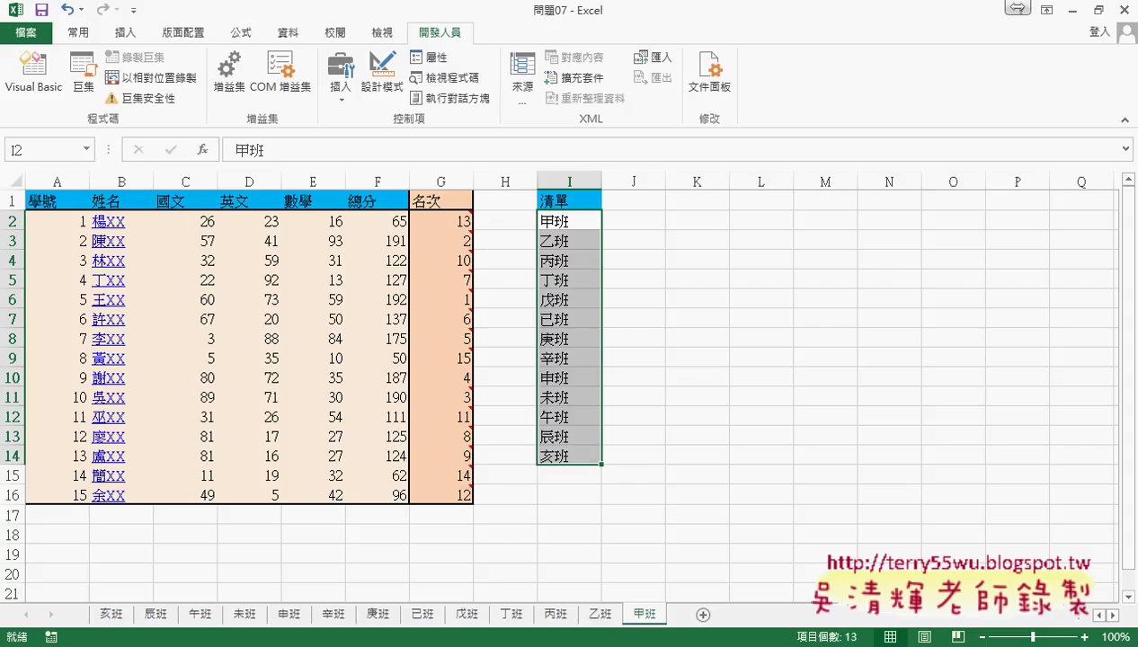
mouse_move(360, 620)
left_click(394, 531)
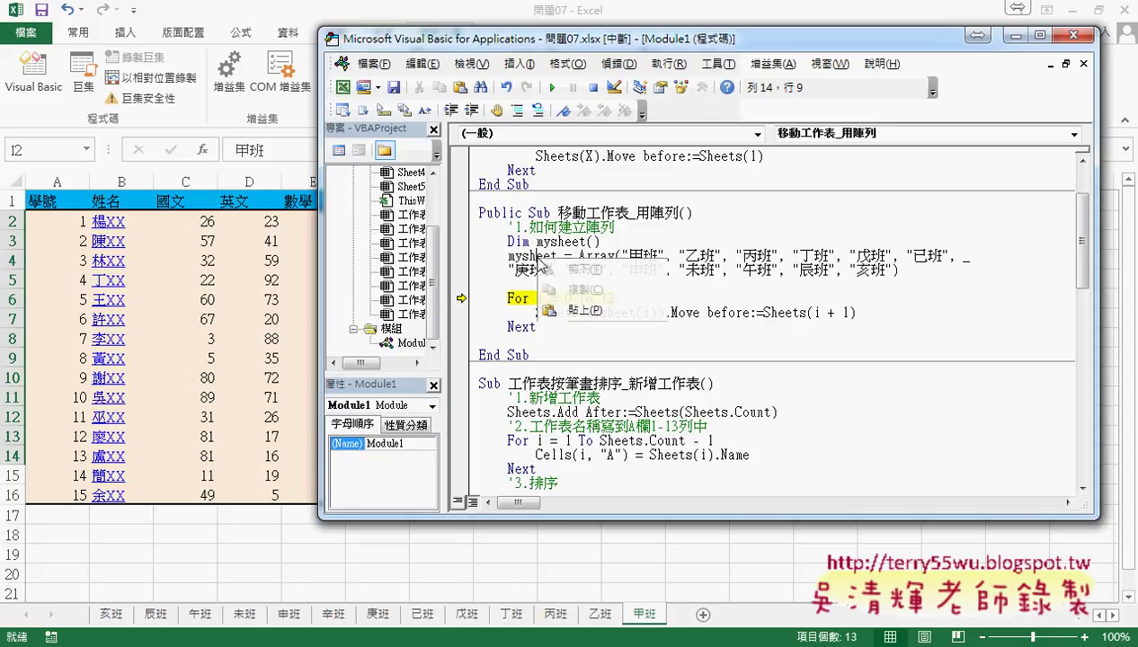
right_click(535, 258)
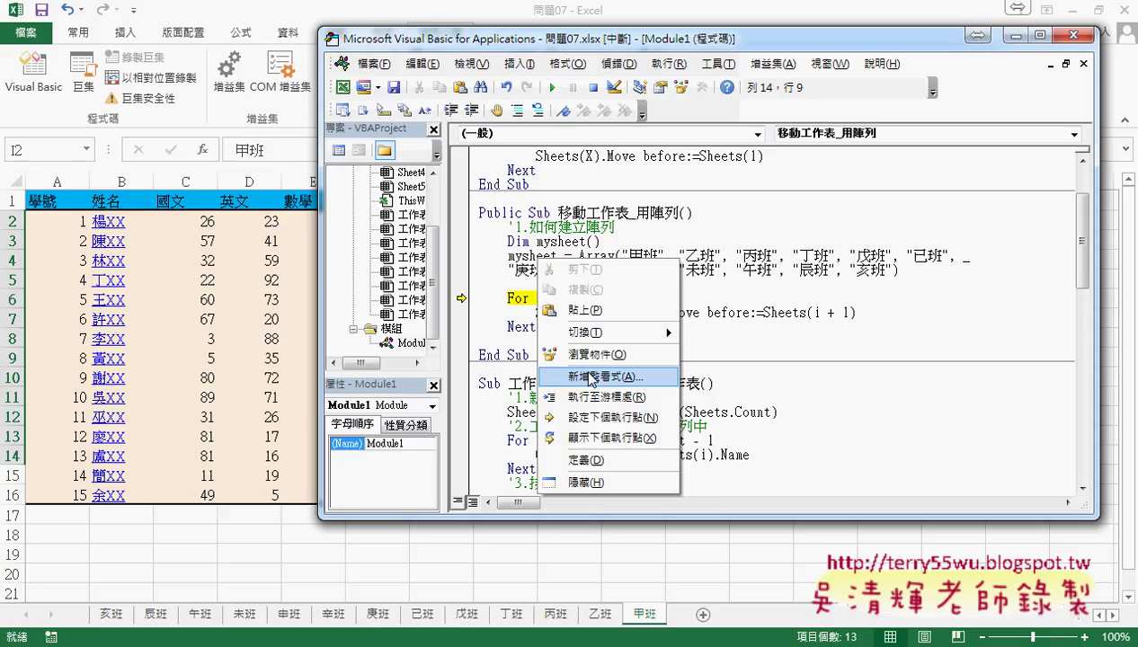
Watch mysheet, expand it to check 甲班 at index 0 and 乙班 at 1, then close Watches.
left_click(590, 379)
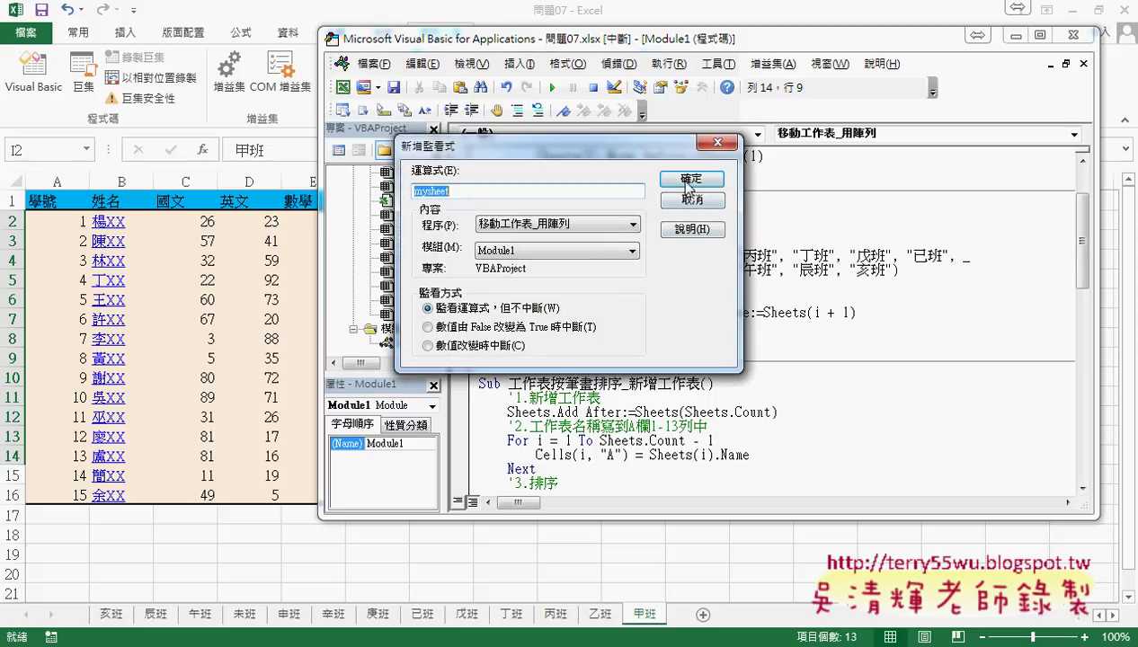
left_click(683, 180)
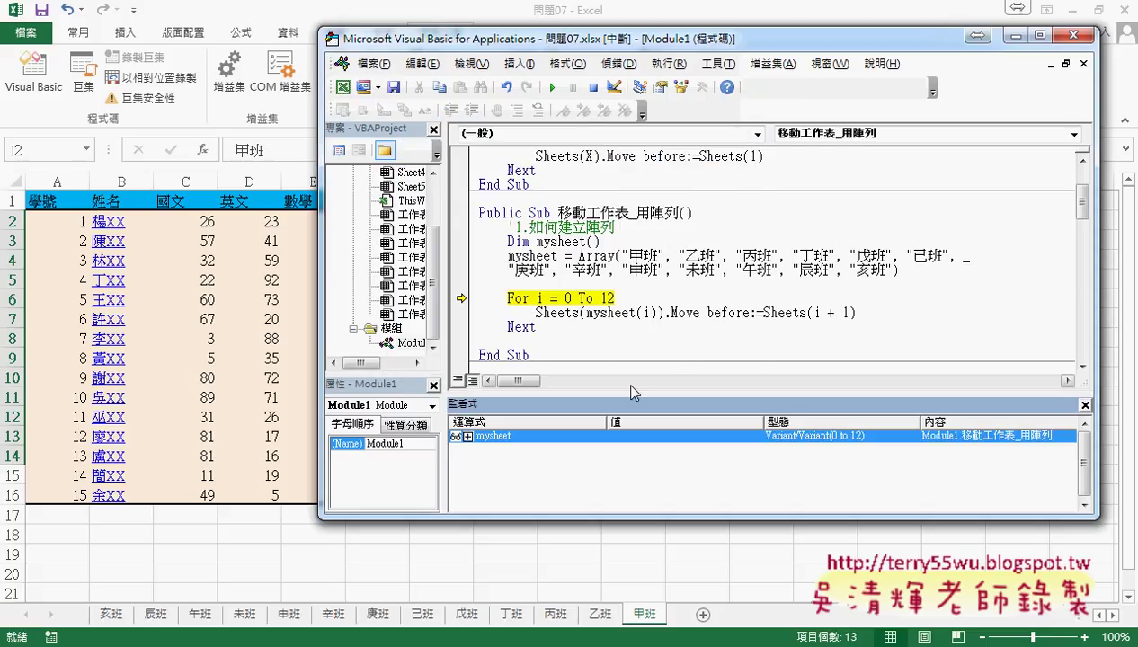
left_click_drag(625, 390, 628, 294)
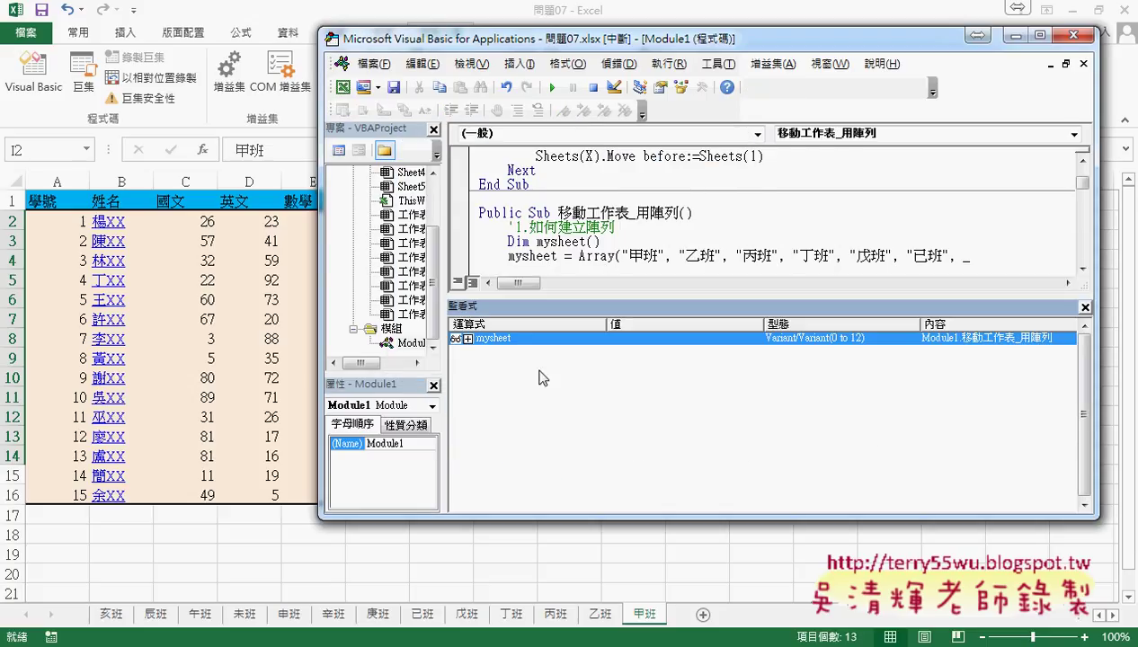
left_click(467, 339)
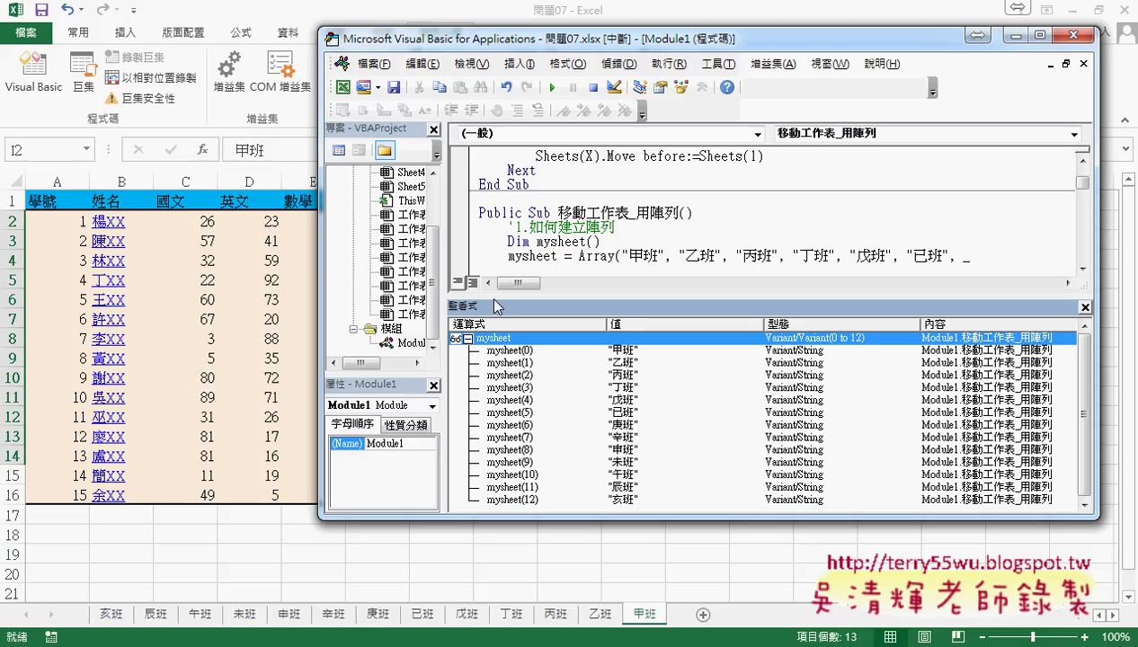
left_click(519, 353)
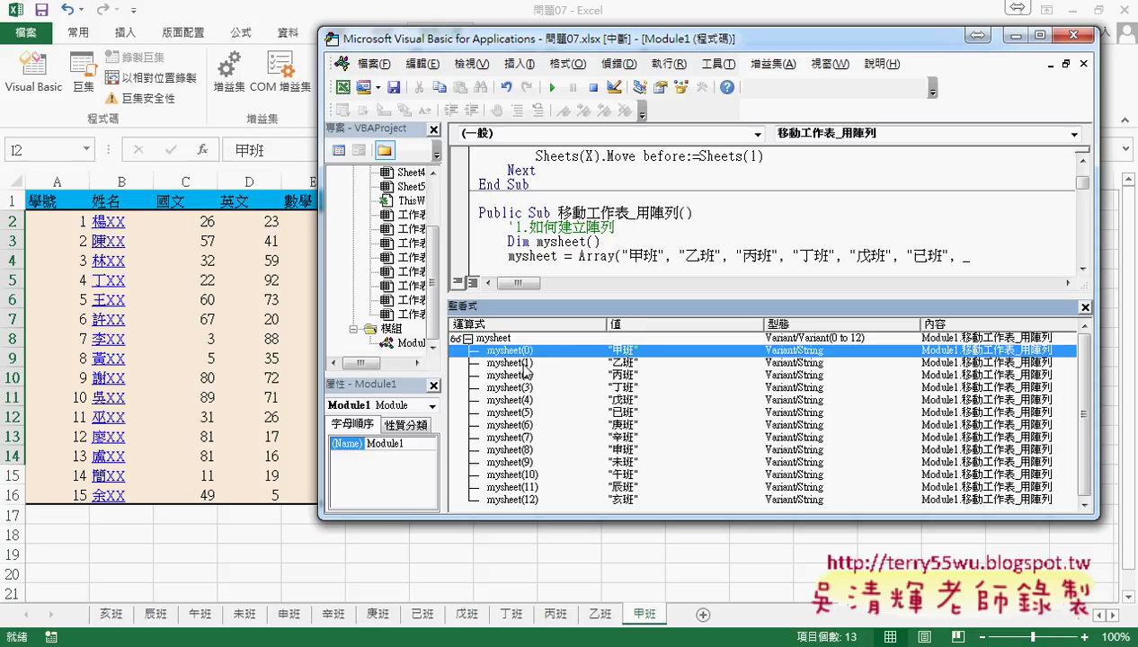
left_click(520, 363)
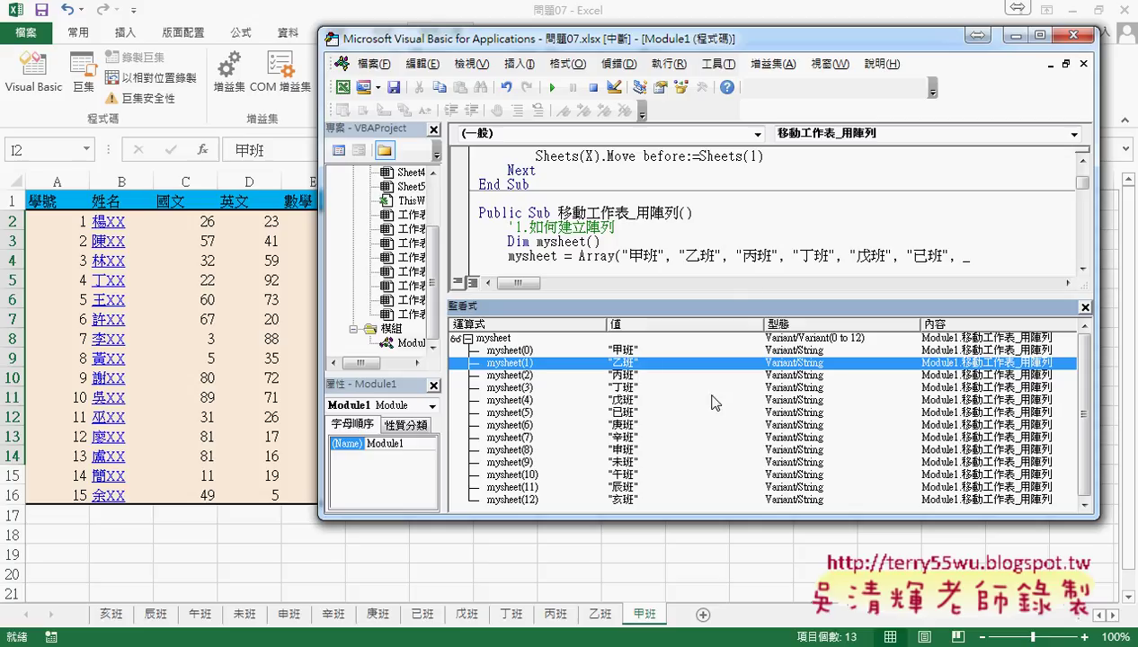
mouse_move(742, 298)
left_mouse_down()
mouse_move(743, 429)
mouse_move(744, 272)
left_mouse_up()
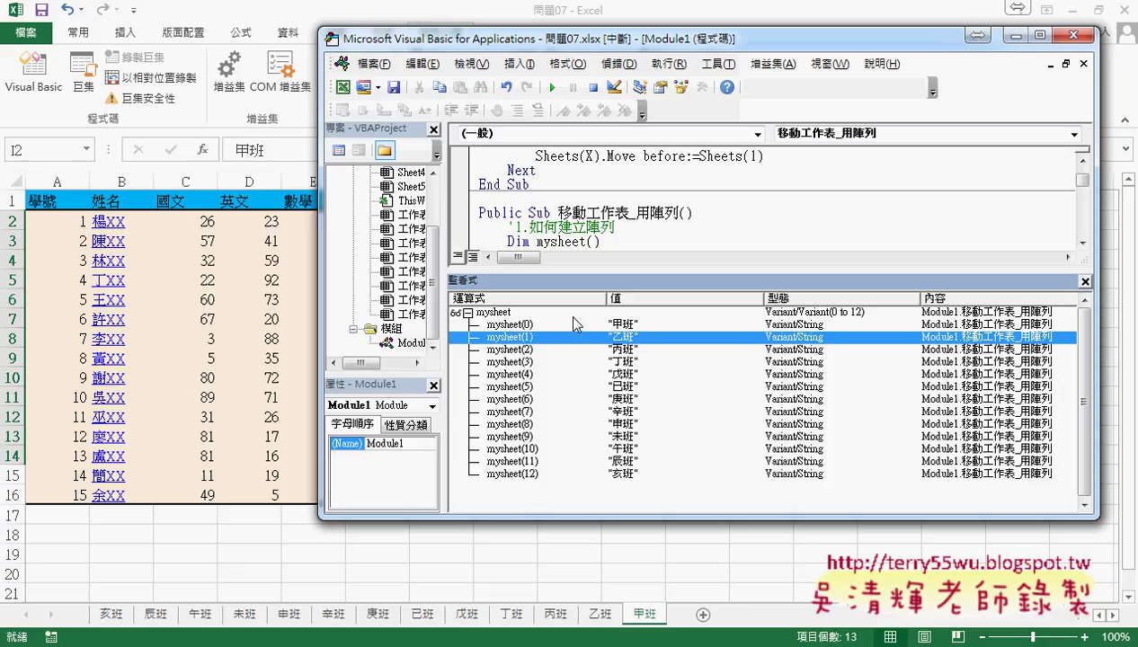
left_click(1086, 284)
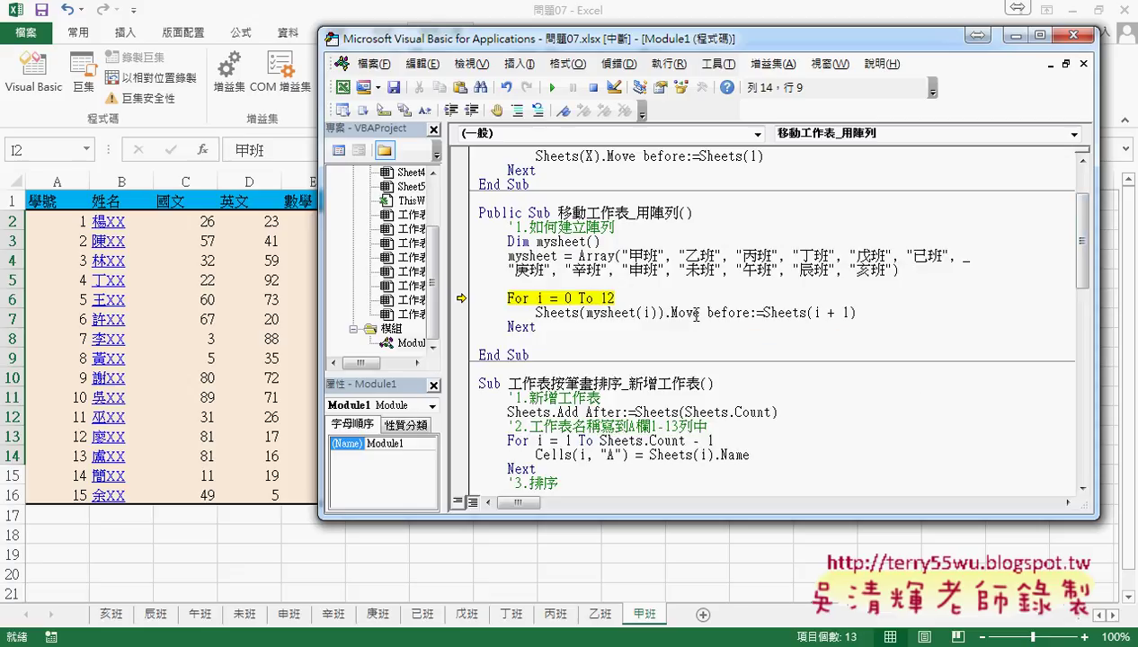
Step to the Move line and inspect the data tips for mysheet(i) and i.
key("F8")
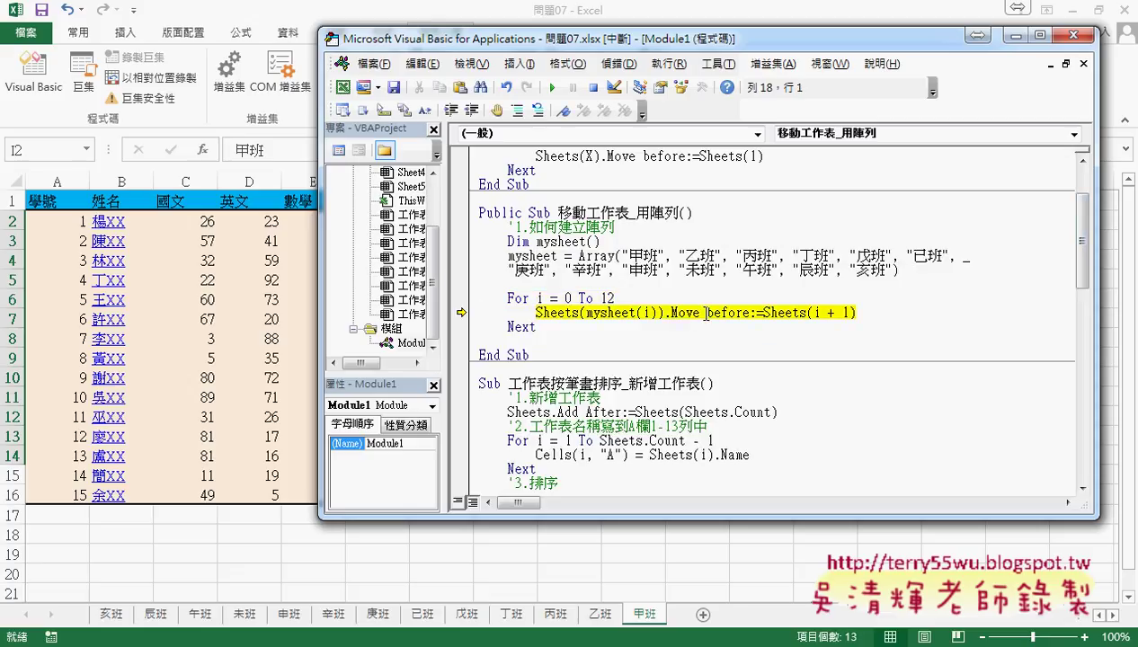
left_click(629, 314)
mouse_move(611, 313)
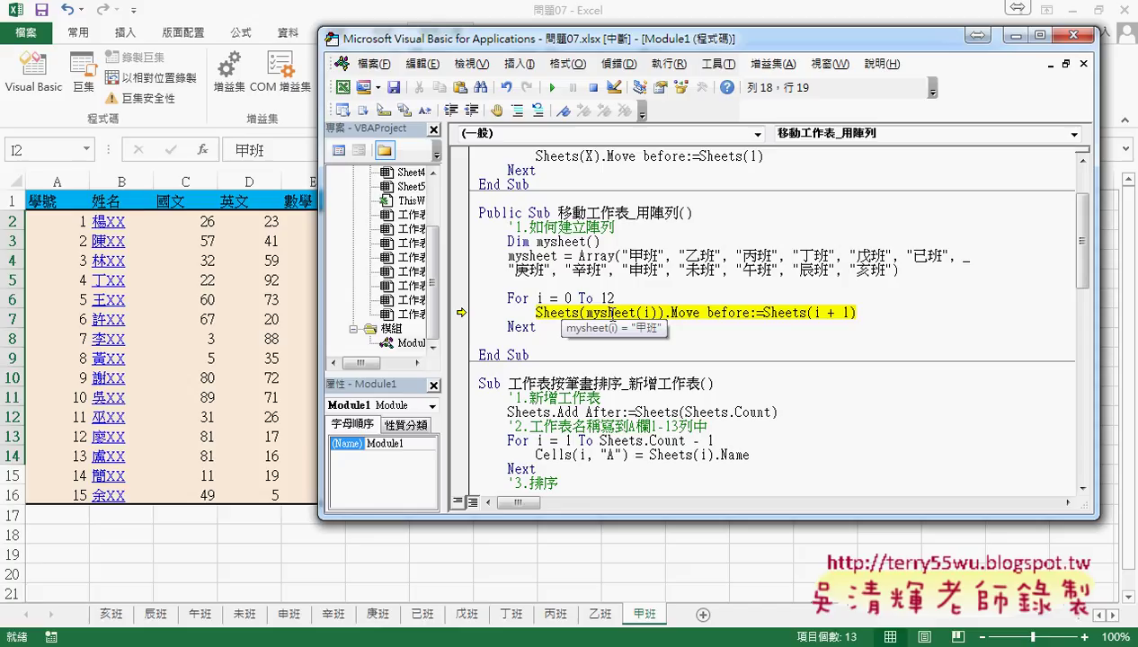
mouse_move(819, 312)
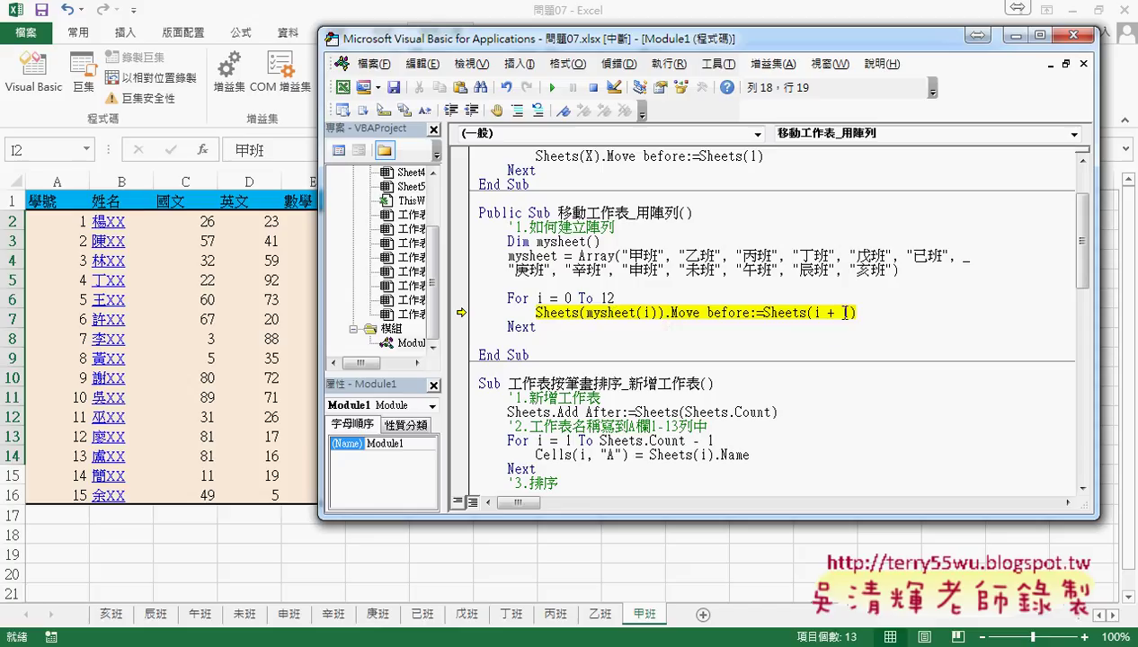
Step through two loop passes so 甲班 moves first and 乙班 second.
key("F8")
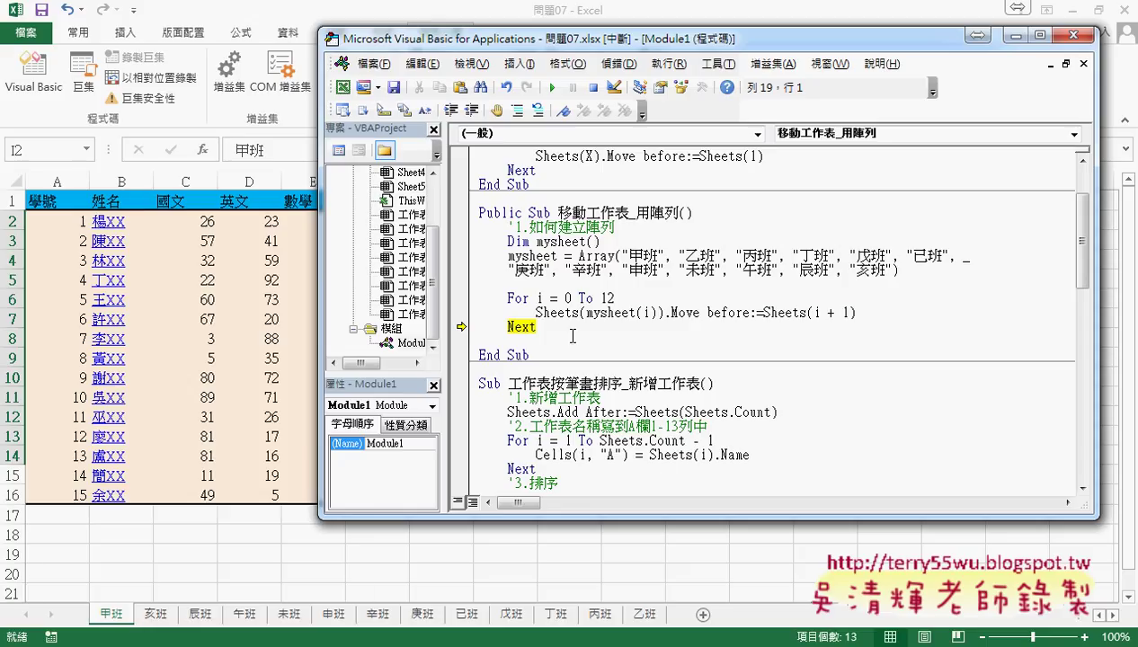
key("F8")
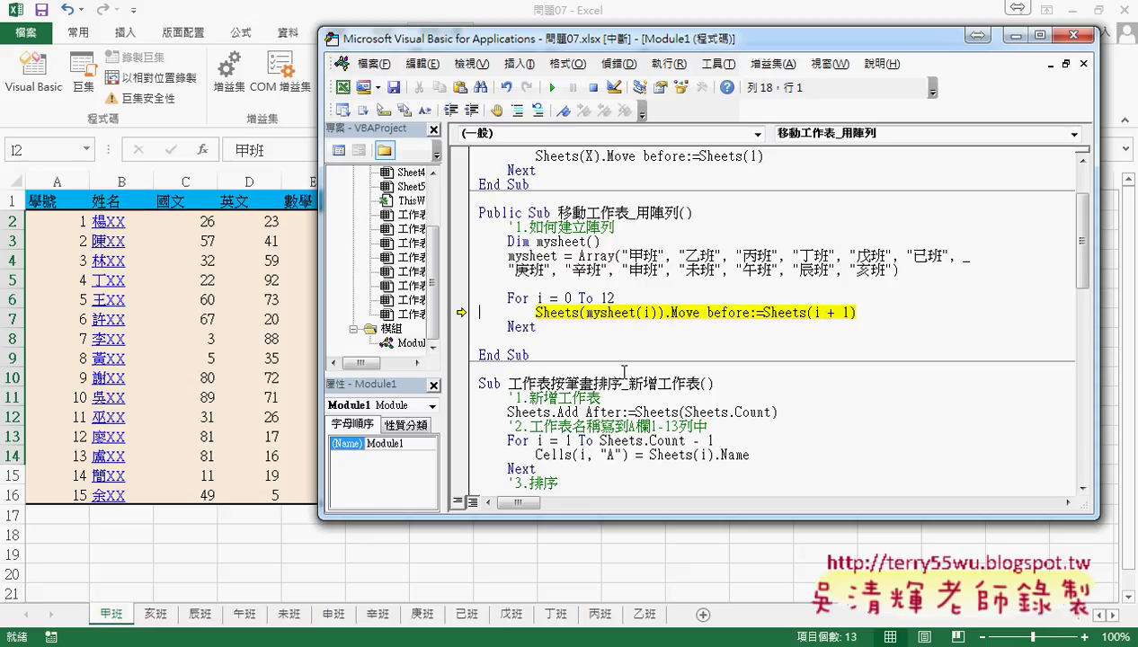
key("F8")
key("F8")
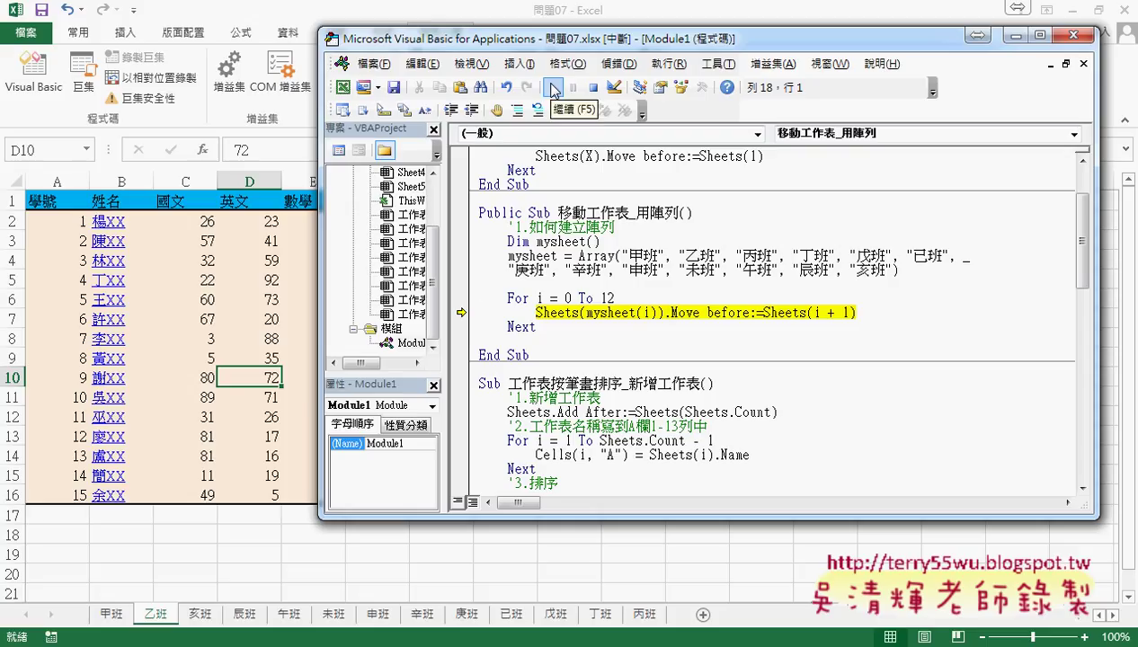
Continue 移動工作表_用陣列 to completion, leaving the tabs ordered 甲班 through 亥班.
left_click(553, 89)
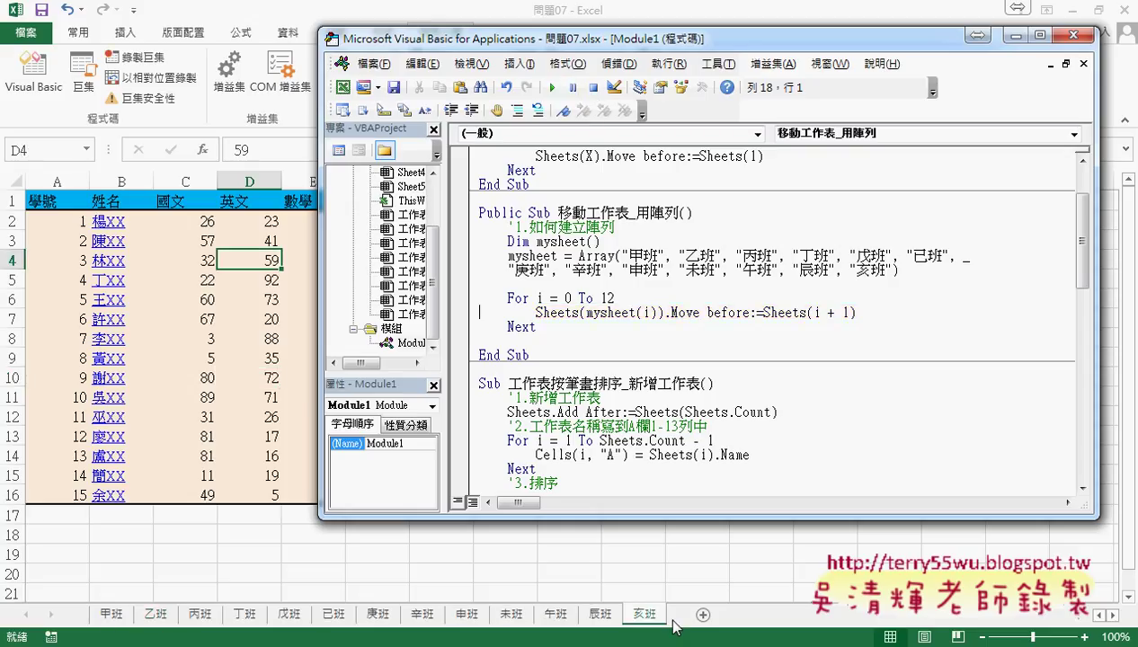
left_click_drag(673, 621, 675, 621)
left_click_drag(579, 264, 604, 261)
left_click_drag(736, 279, 829, 278)
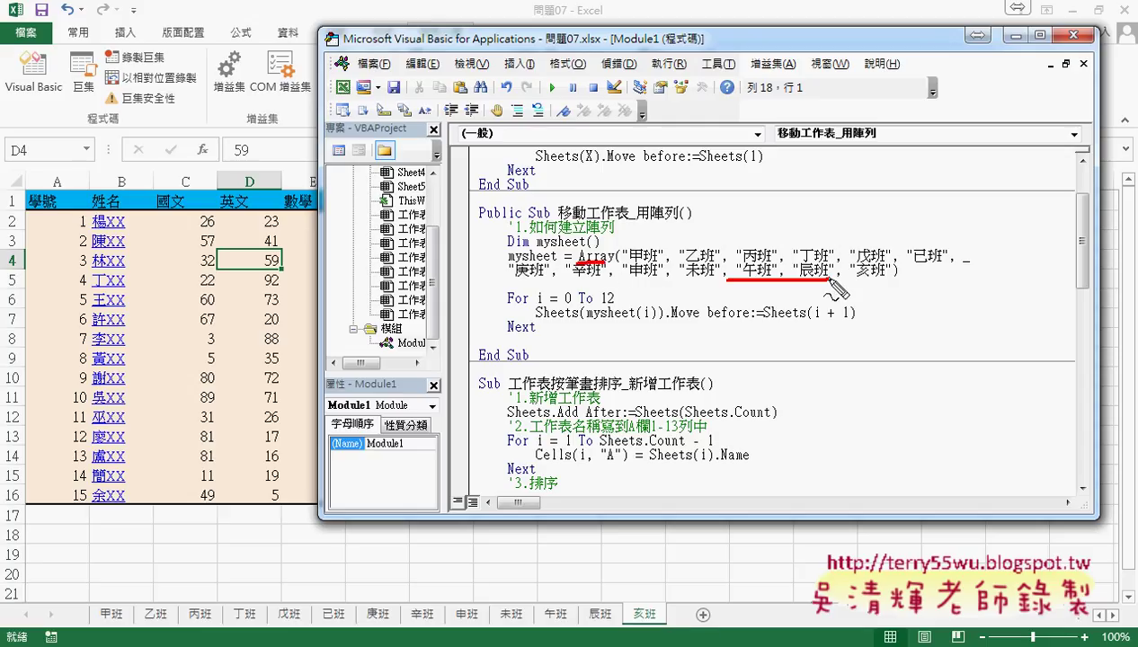
mouse_move(681, 258)
left_mouse_down()
mouse_move(755, 257)
mouse_move(538, 580)
mouse_move(560, 578)
left_mouse_up()
Highlight 按筆畫排 in the next macro's Sub name.
left_click_drag(640, 226, 692, 225)
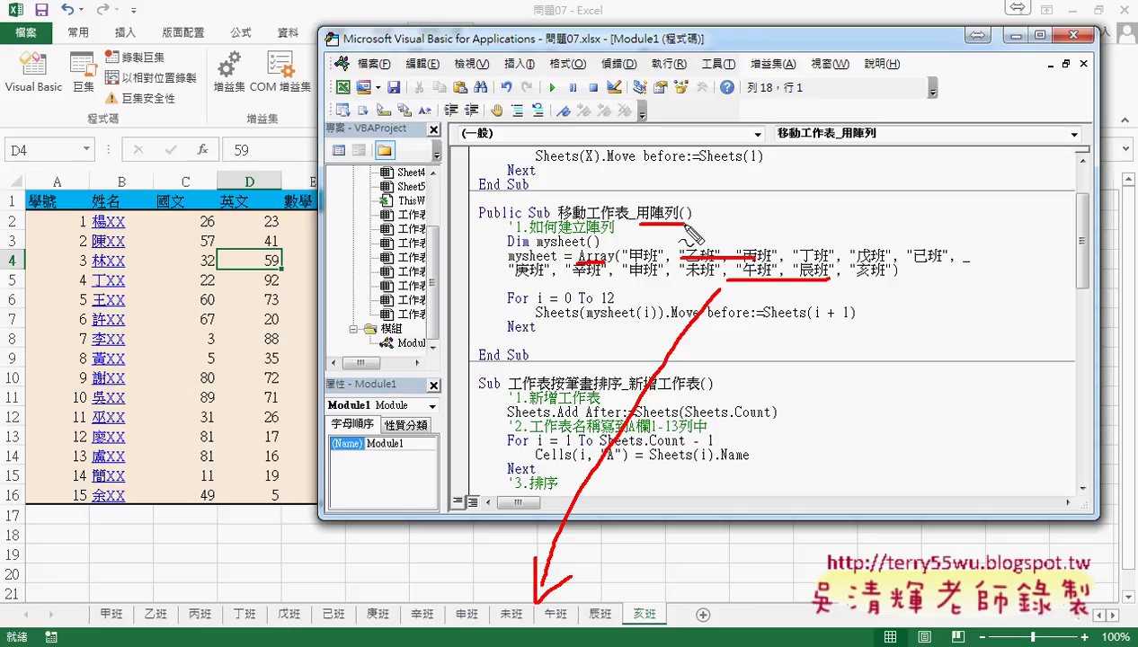
key("Escape")
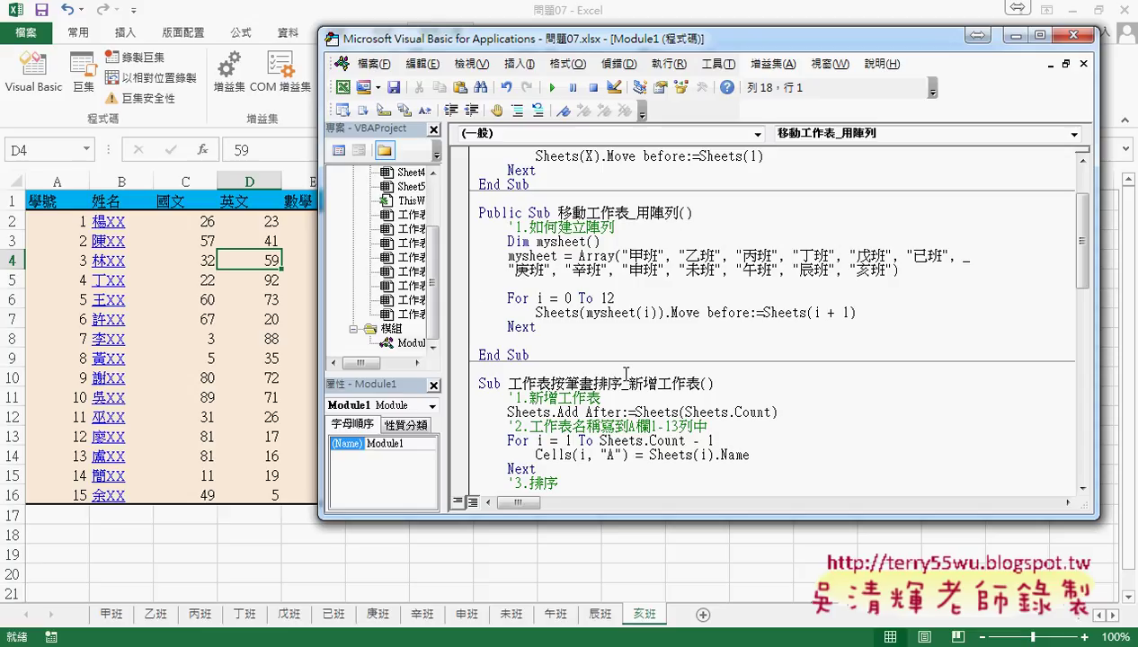
left_click_drag(550, 383, 622, 383)
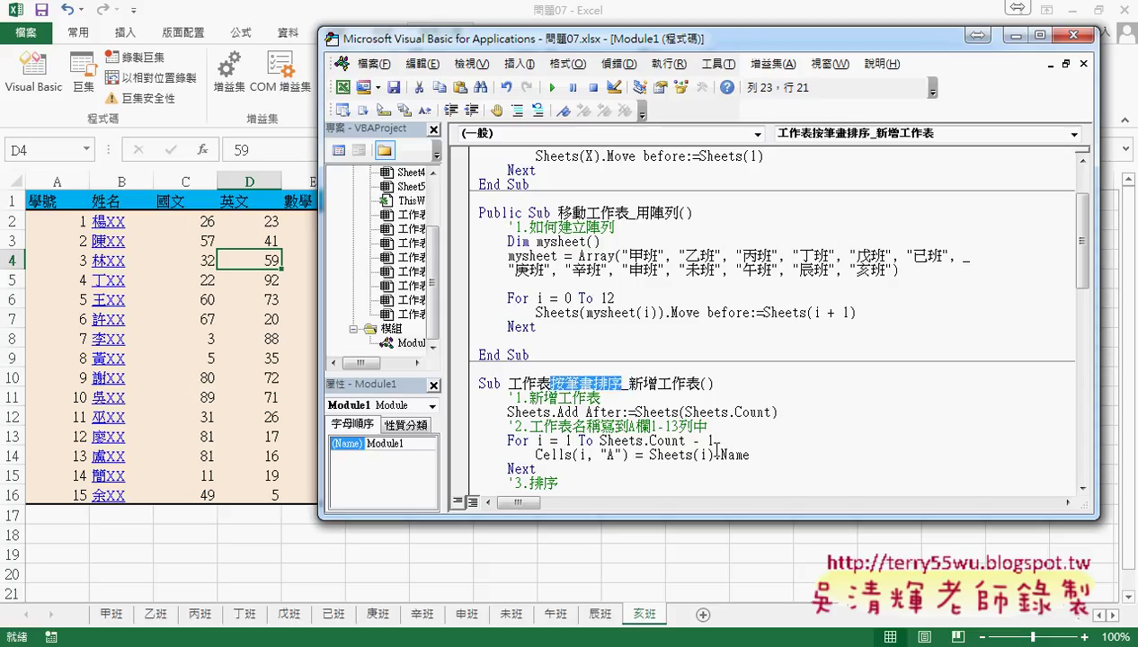
On the 甲班 sheet, sort 清單 I1:I14 A to Z, undo it, and return to the VBA editor.
left_click(114, 617)
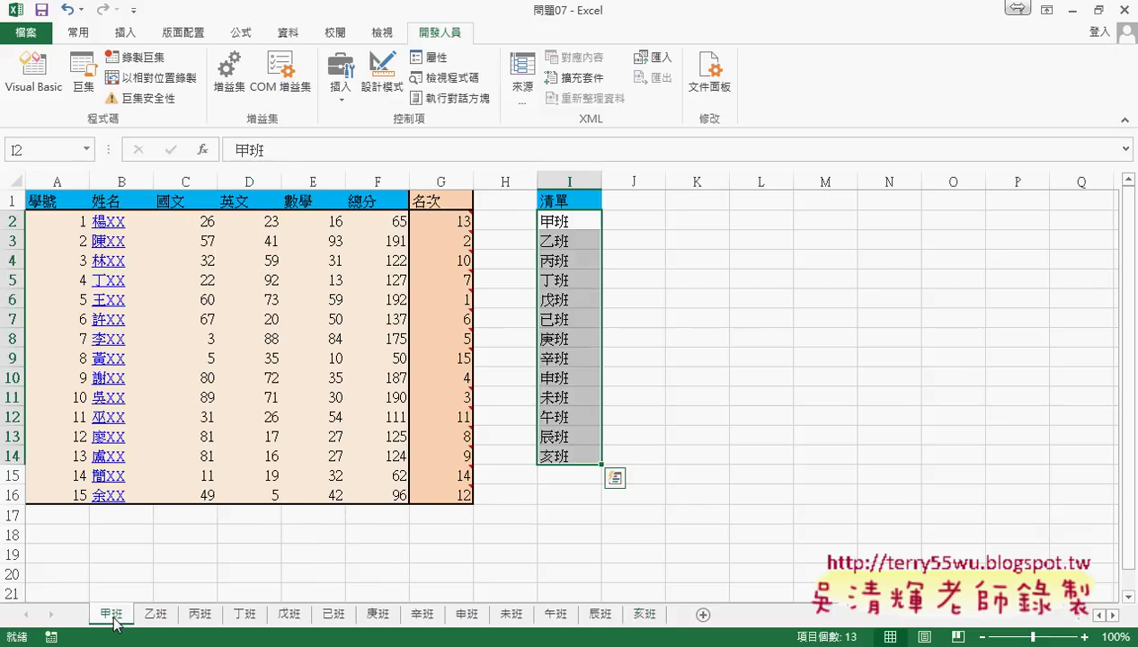
left_click(573, 199)
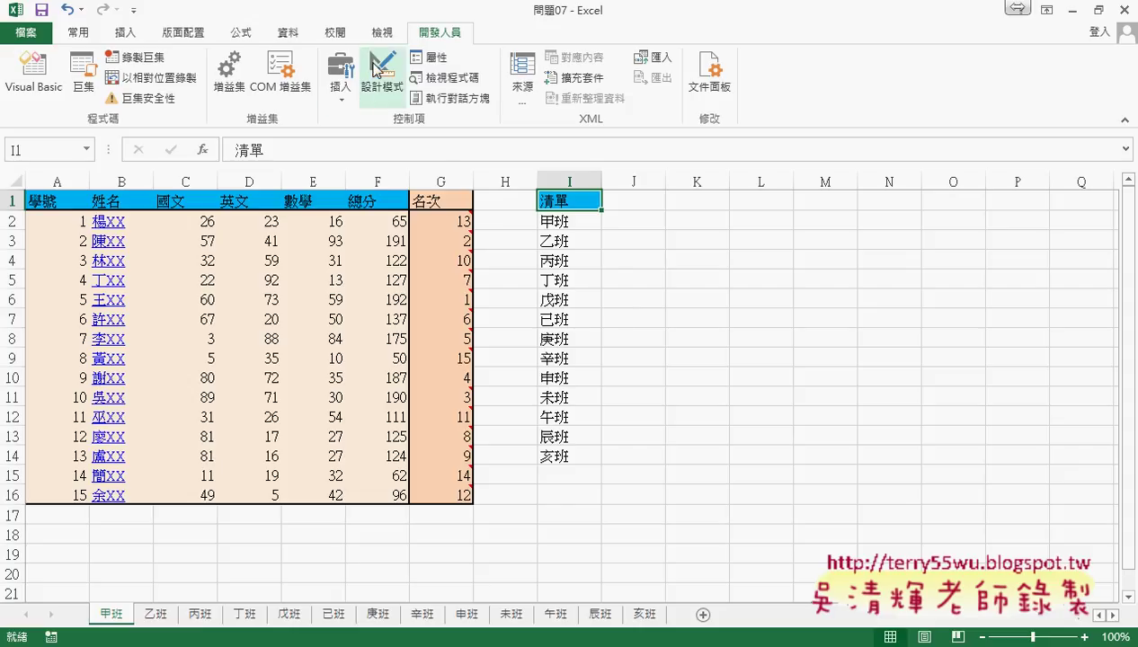
left_click(287, 36)
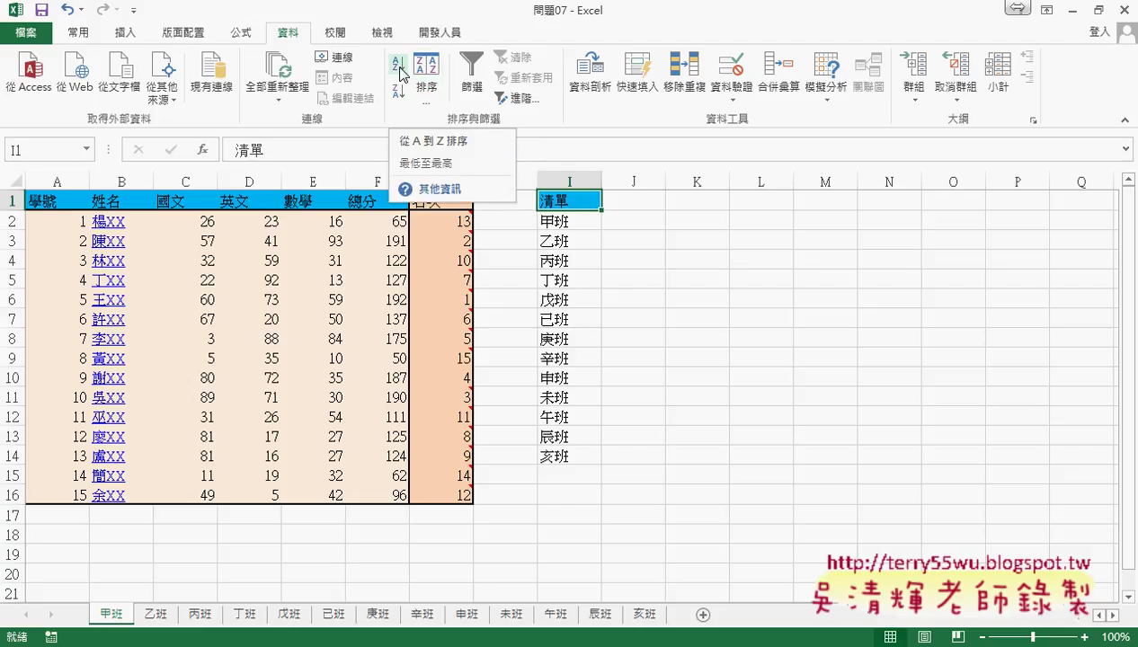
left_click_drag(564, 200, 569, 456)
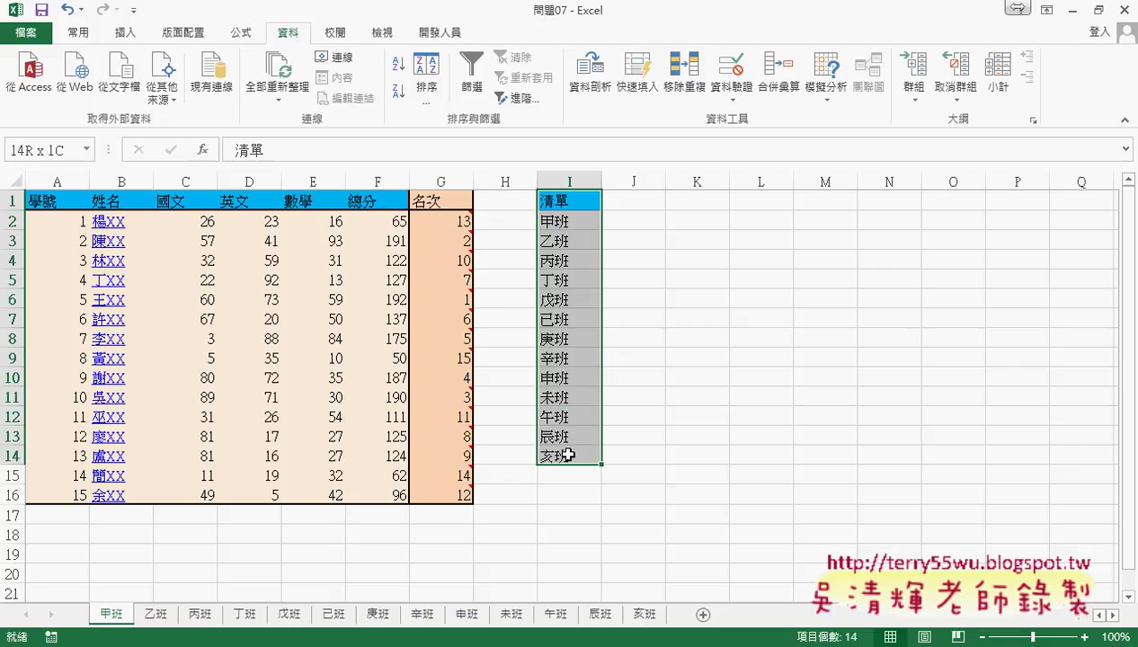
left_click(397, 65)
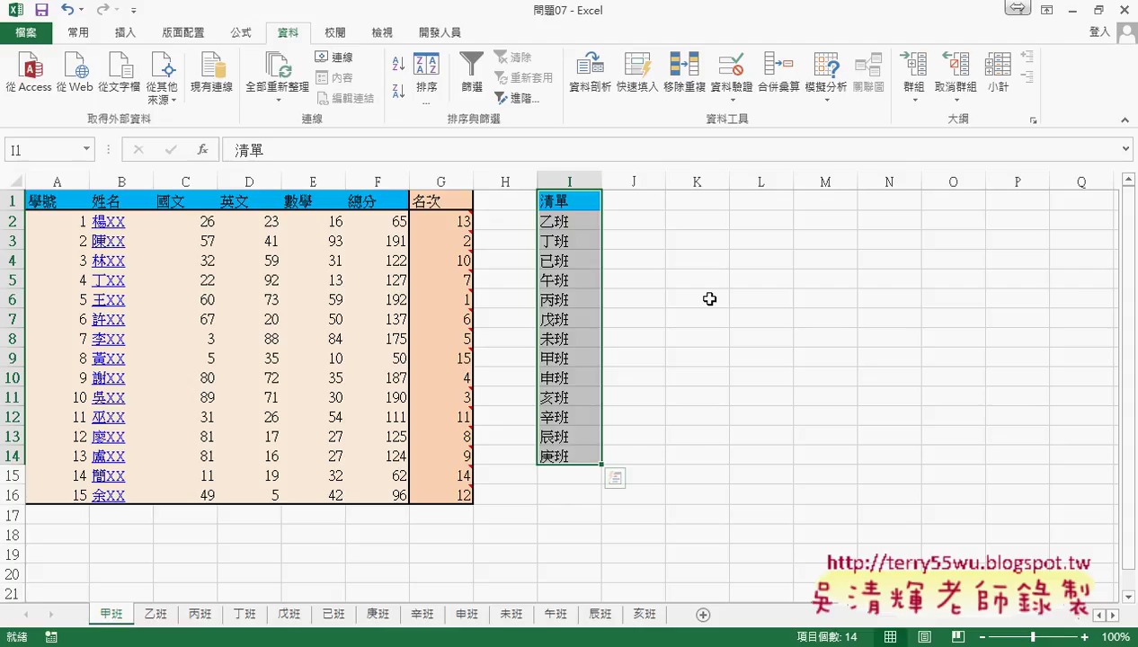
key("ctrl+z")
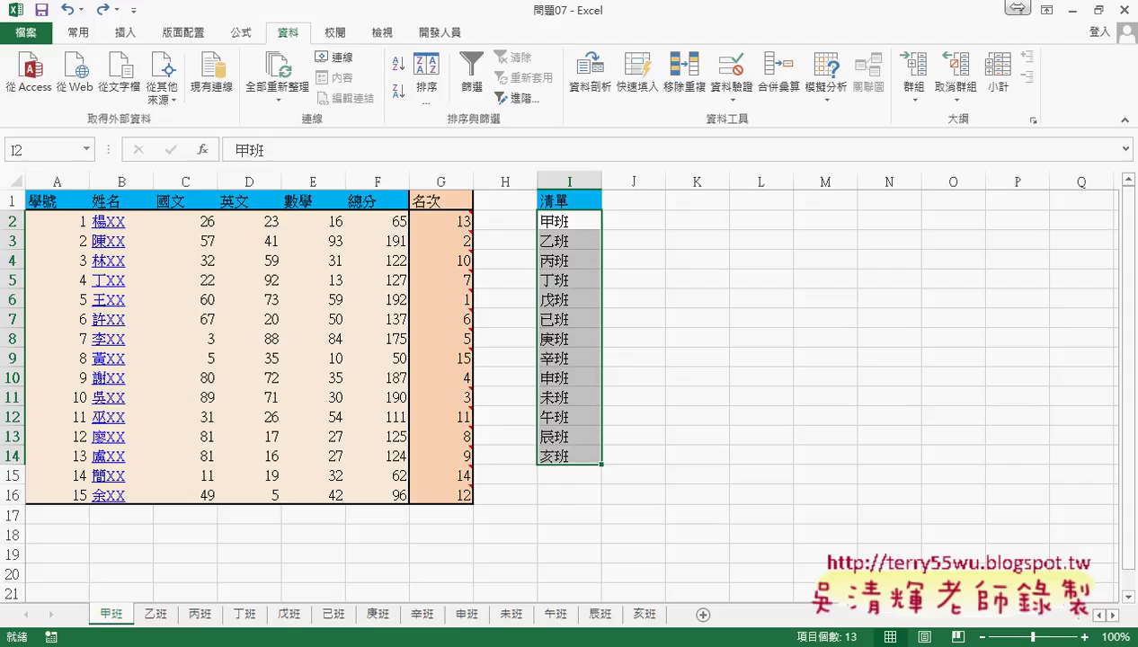
left_click(405, 575)
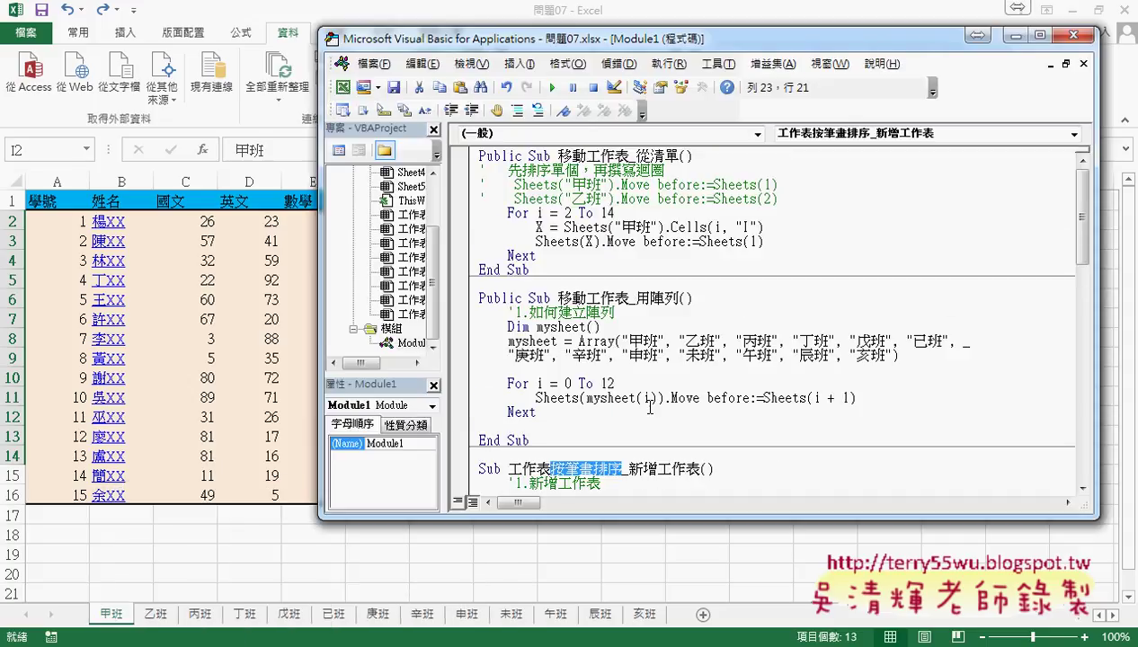
left_click_drag(637, 156, 680, 155)
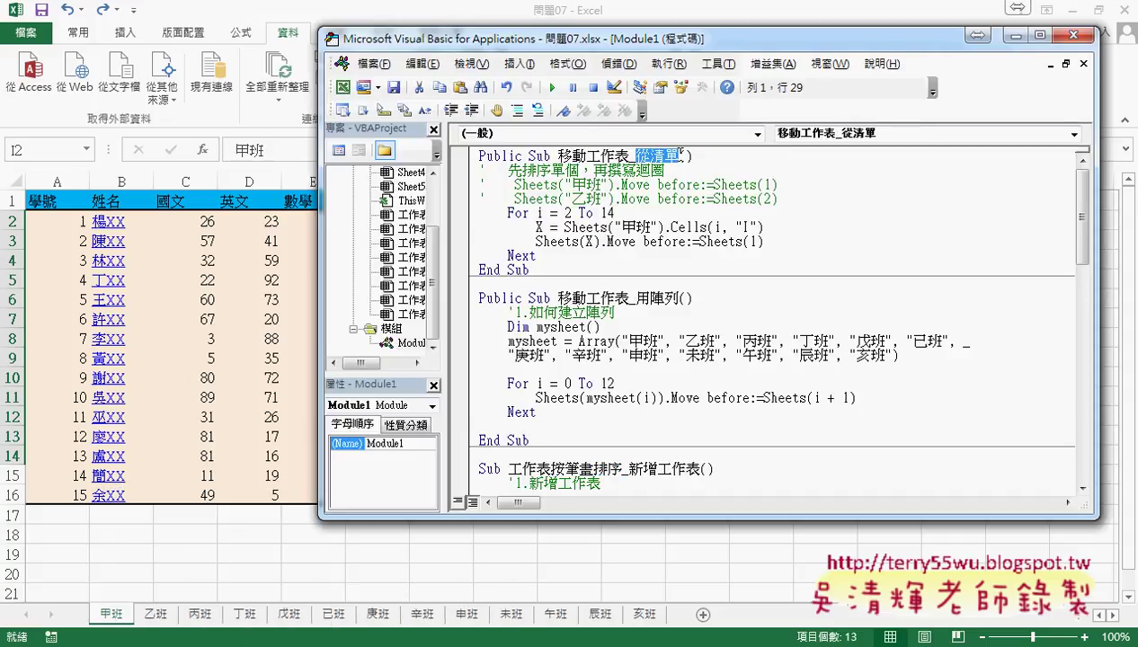
left_click_drag(637, 298, 679, 297)
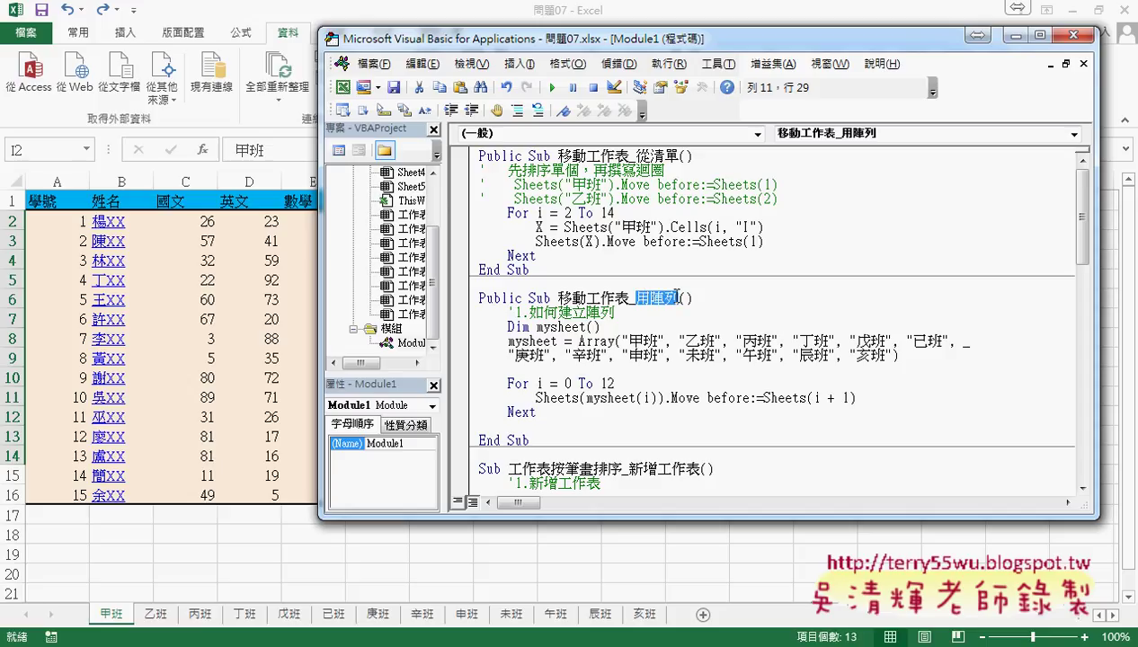